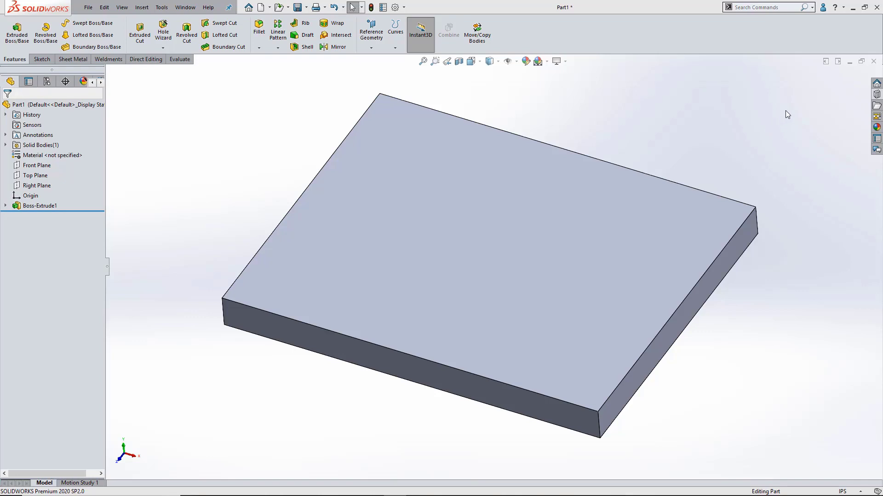
- Create a new custom top-level folder in the Design Library
left_click(877, 94)
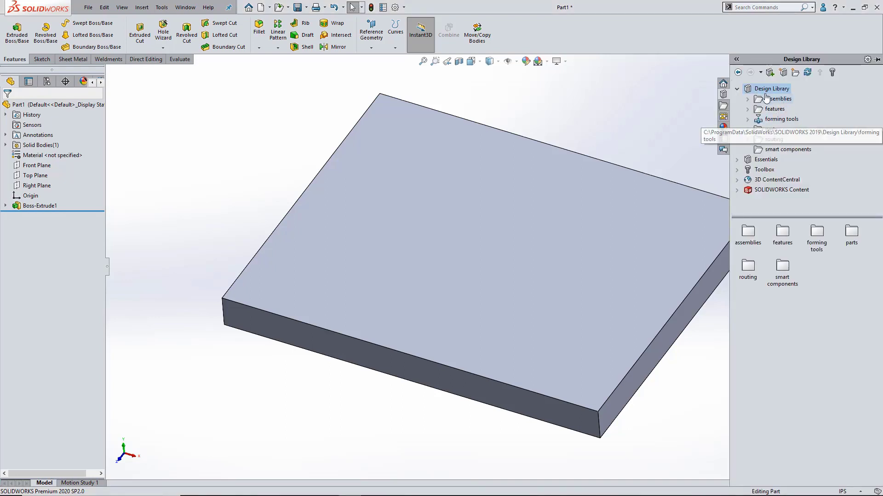
right_click(766, 90)
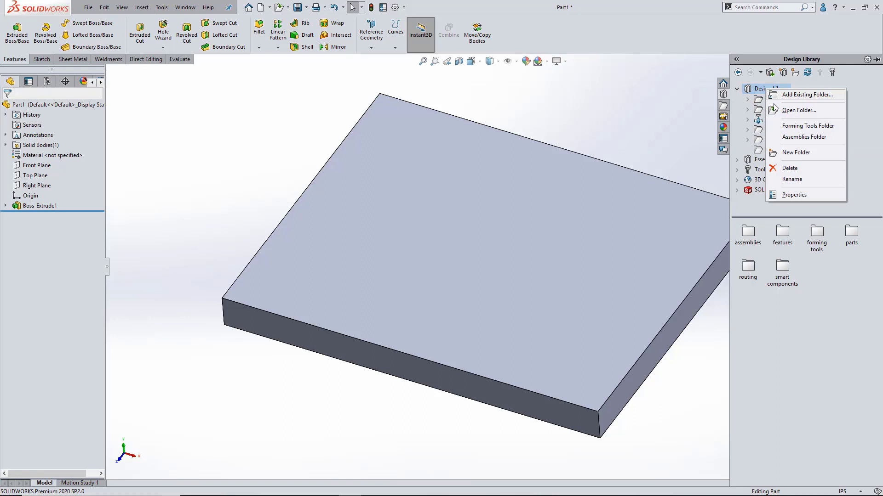
left_click(793, 153)
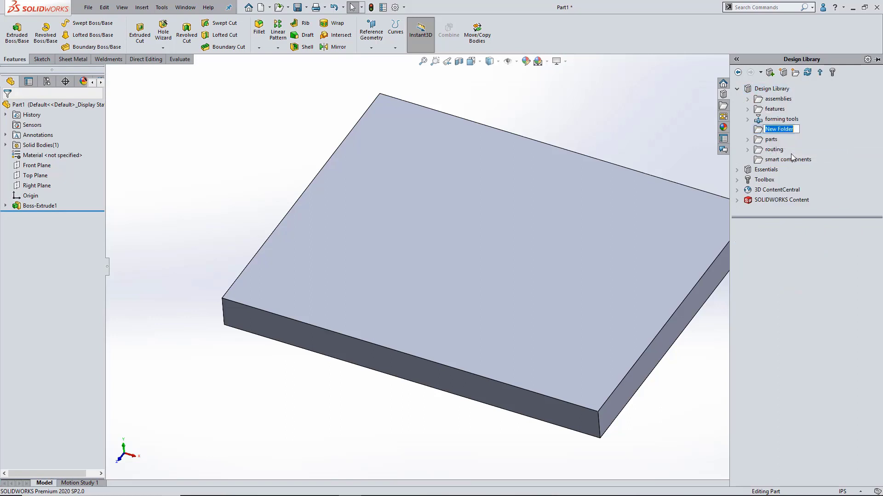
type("Paul's Special Stuff")
key("Return")
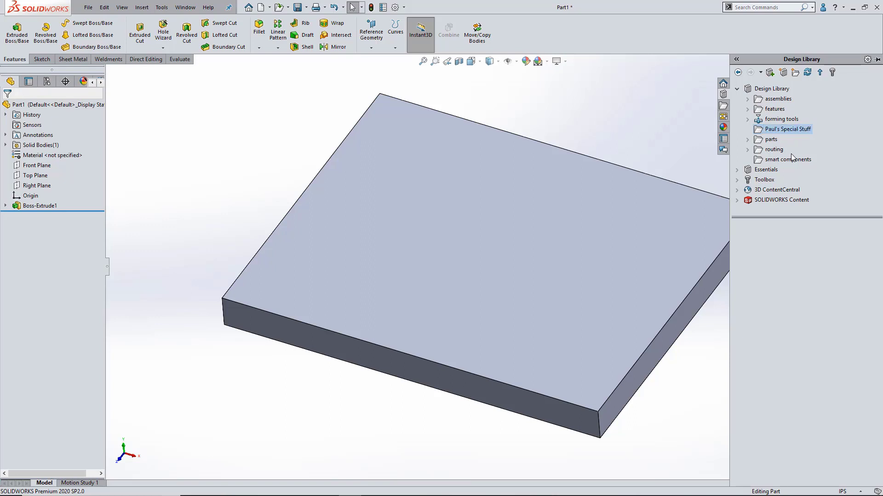
- Add a subfolder named Cuts inside the new folder and close the library pane
right_click(788, 129)
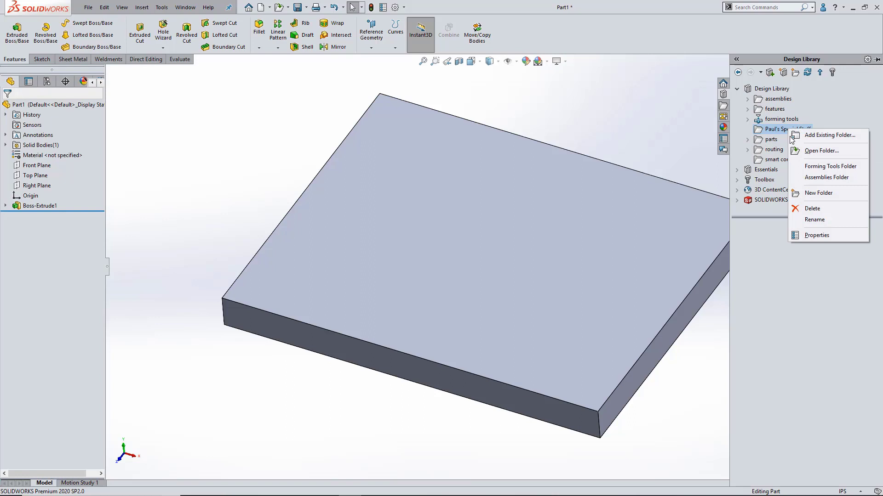
left_click(809, 193)
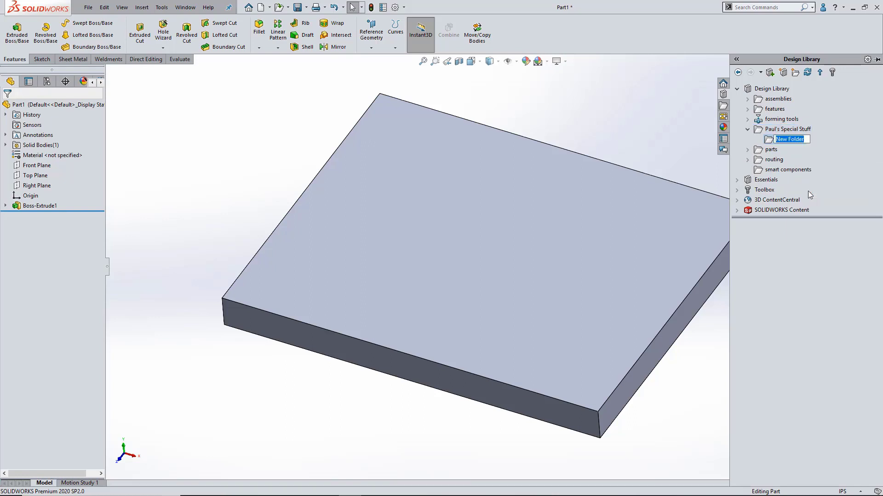
type("Cuts")
left_click(683, 131)
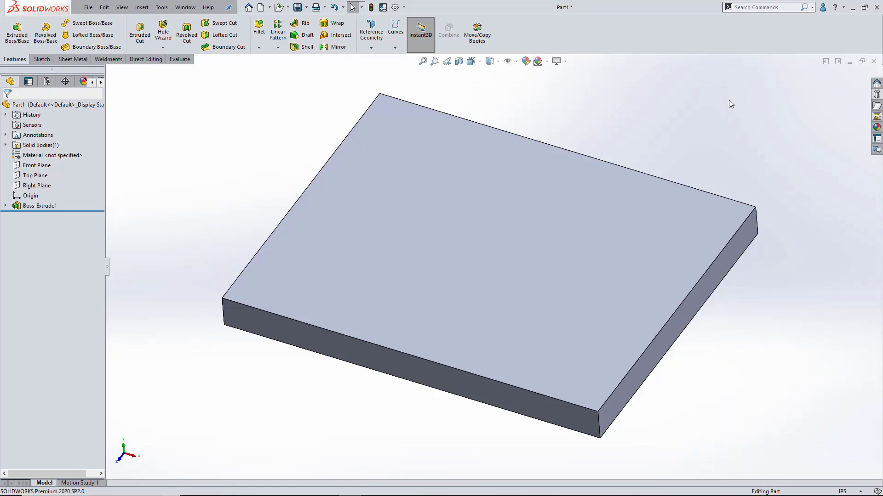
- Sketch a Ø1.5 in circle on the plate's top face
left_click(418, 168)
left_click(456, 131)
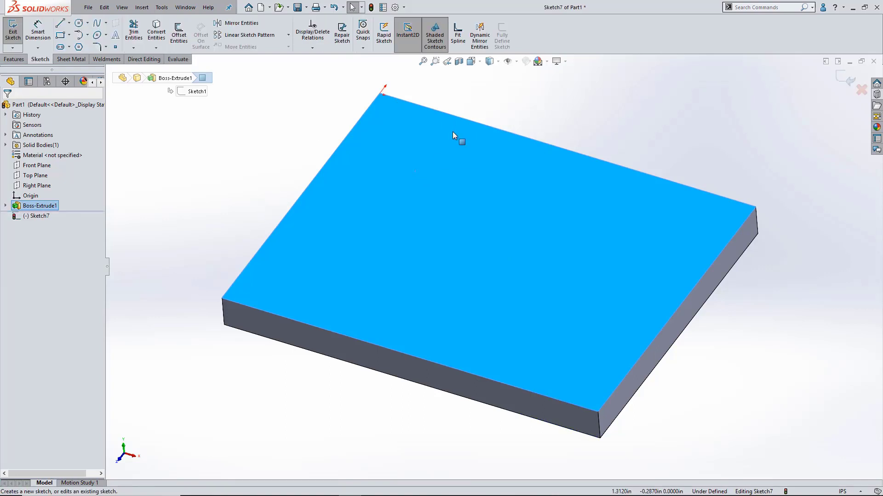
right_click_drag(246, 144, 294, 144)
left_click(438, 216)
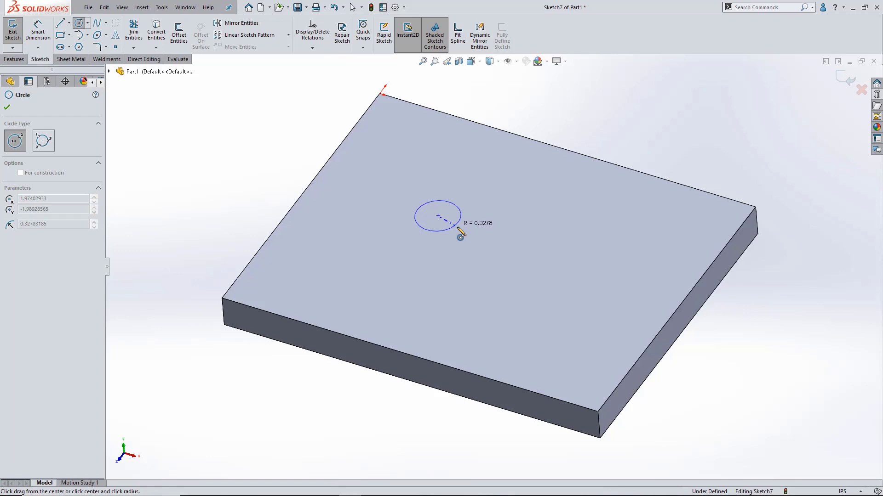
left_click(469, 242)
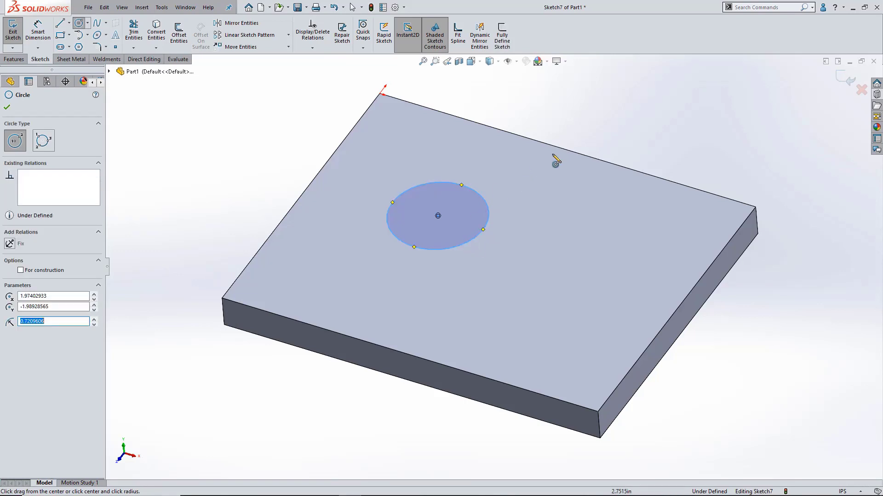
right_click_drag(573, 131, 570, 81)
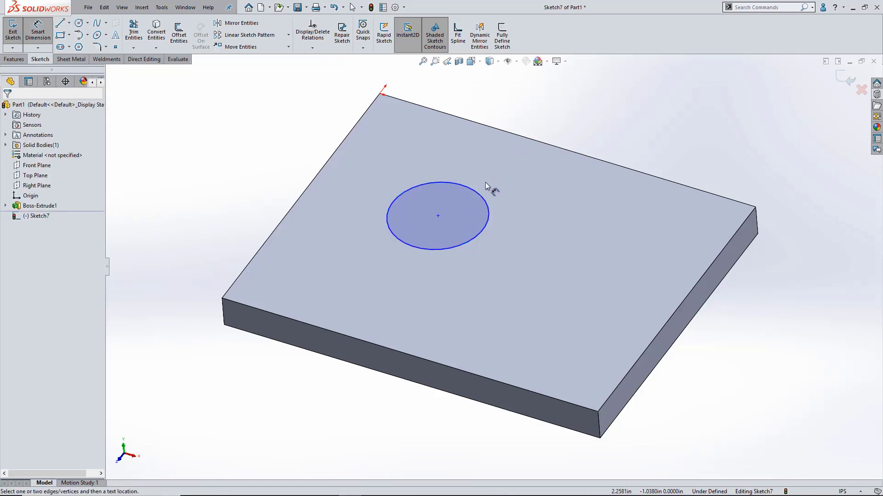
left_click(483, 195)
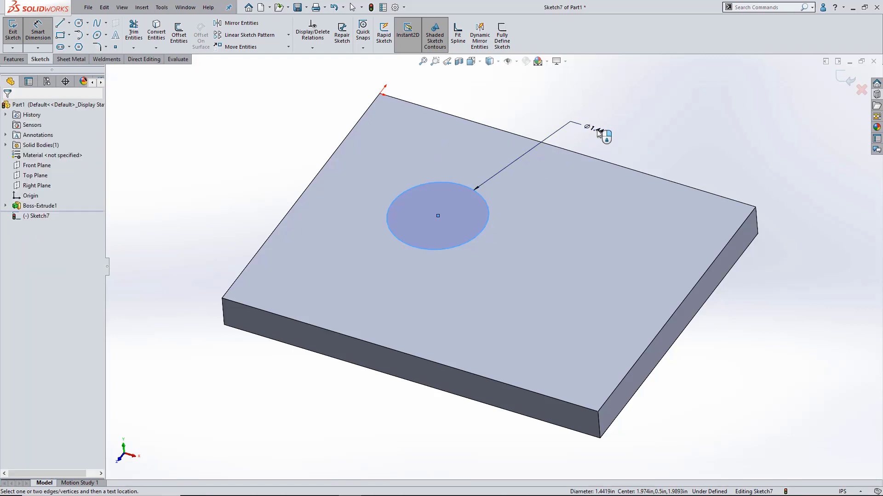
left_click(597, 133)
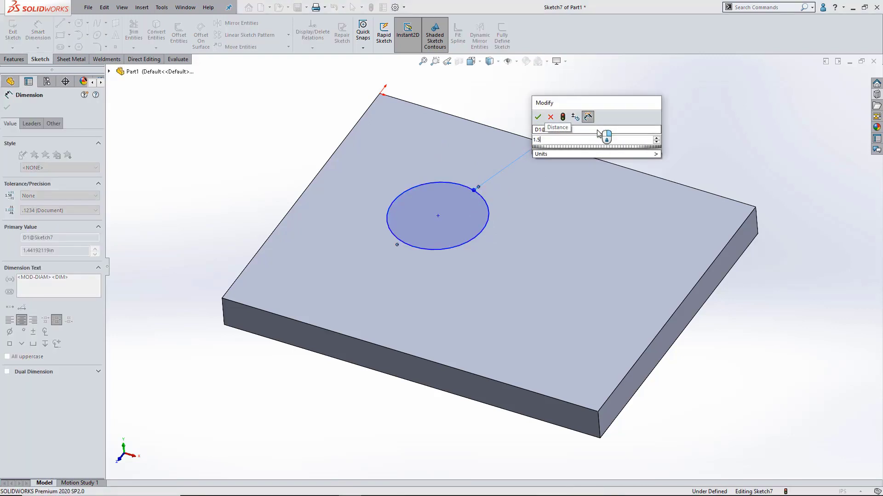
key("Return")
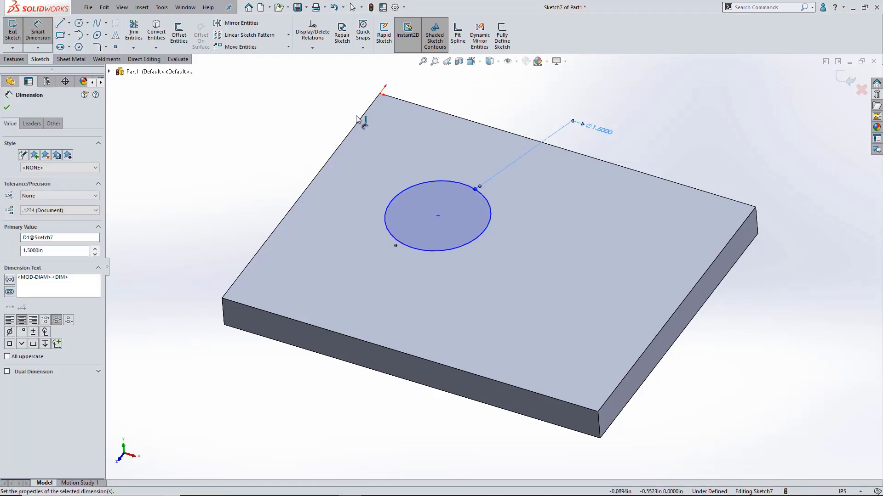
- Locate the circle's centre 1.75 in from the left edge and 1.75 in from the top edge
left_click(361, 119)
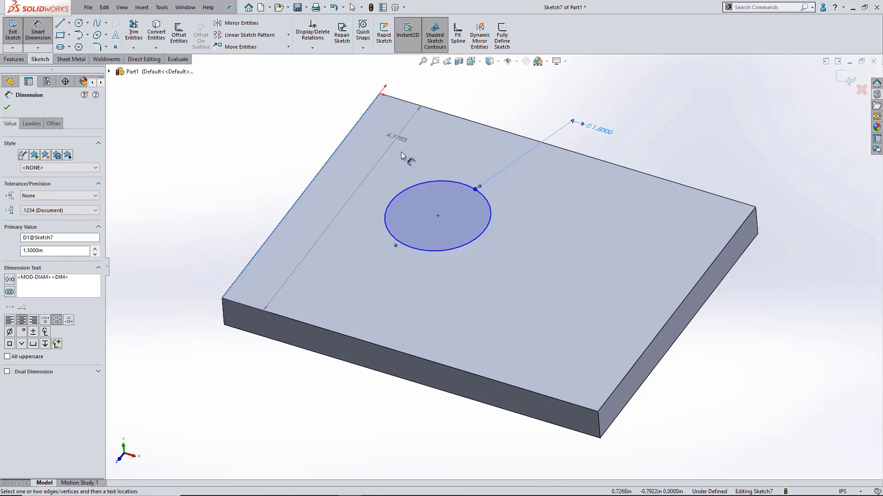
left_click(432, 181)
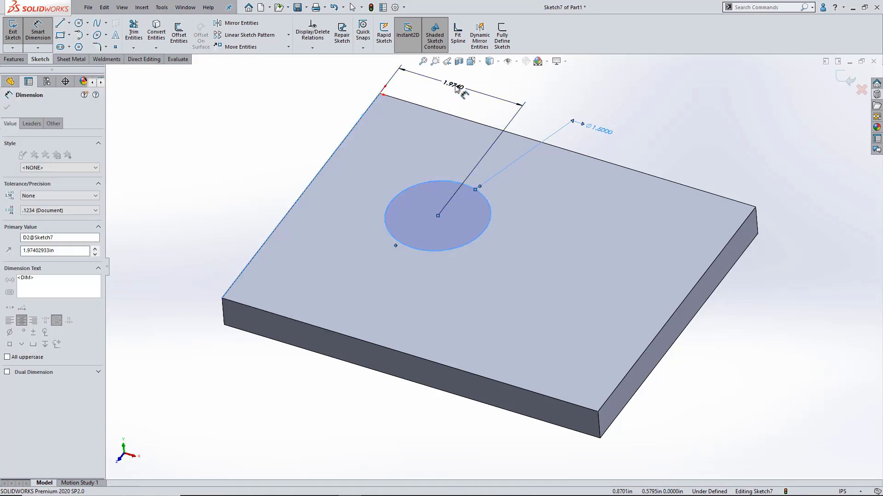
left_click(455, 88)
type("1.75")
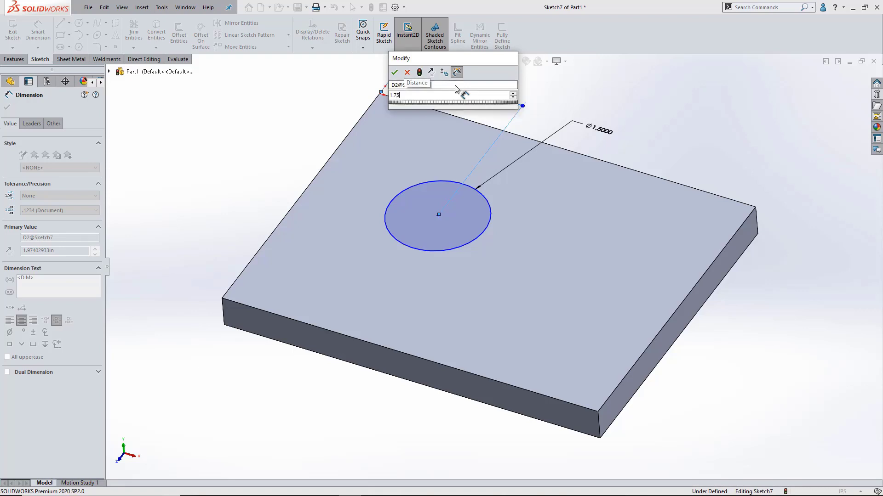
key("Return")
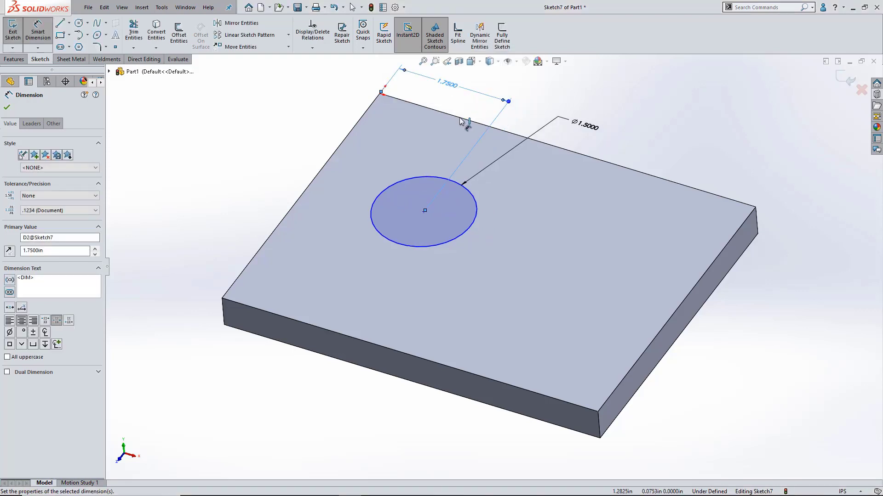
left_click(451, 118)
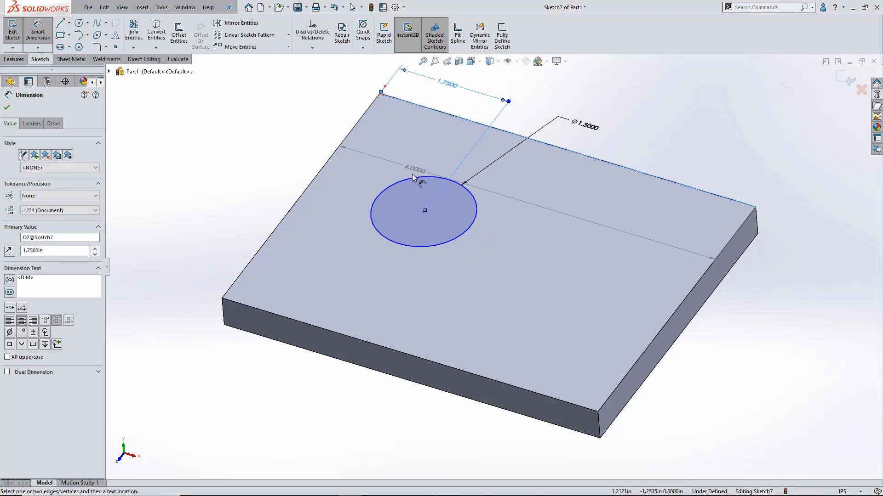
left_click(416, 180)
left_click(313, 121)
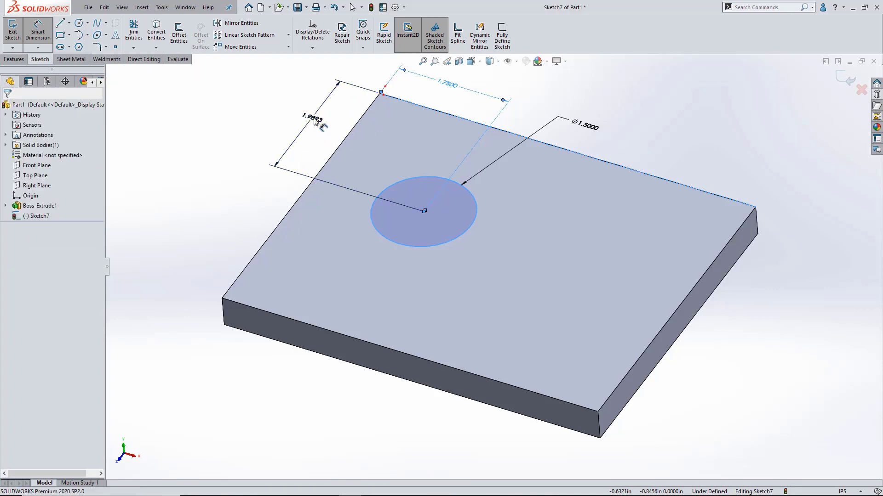
type("1.")
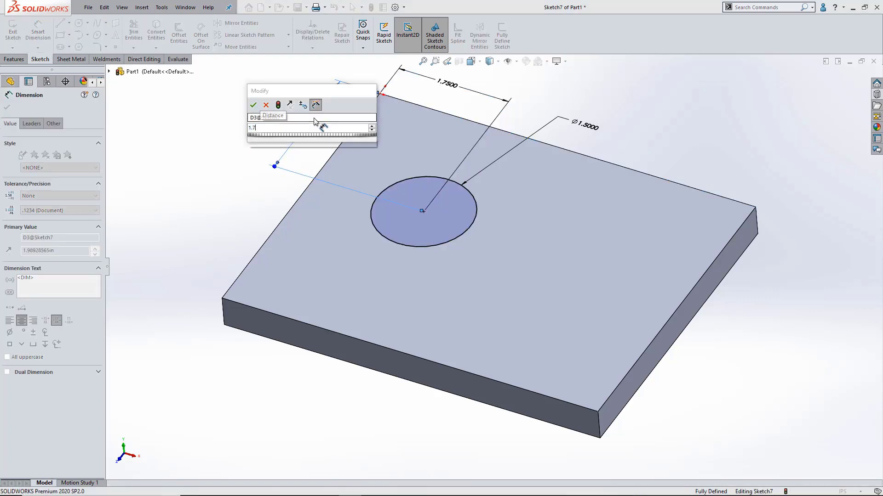
type("75")
key("Return")
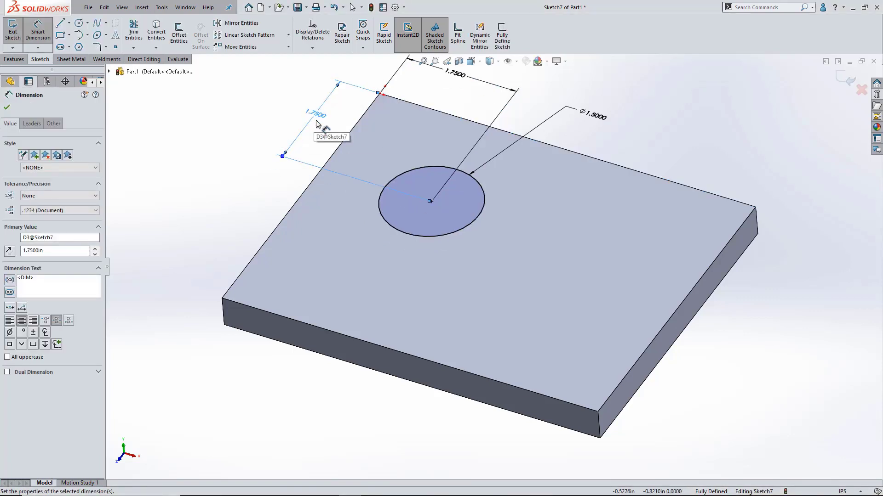
- Extrude-cut the circle Through All to make the large hole
right_click_drag(222, 128, 256, 148)
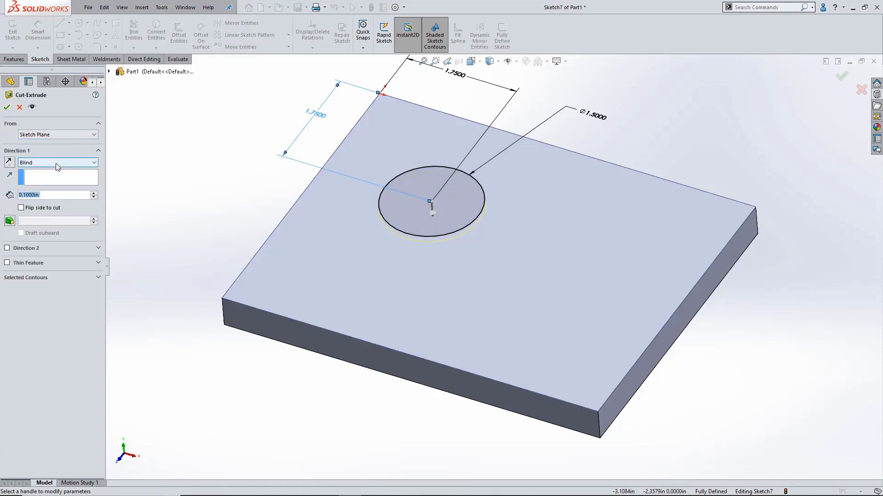
left_click(94, 162)
left_click(42, 174)
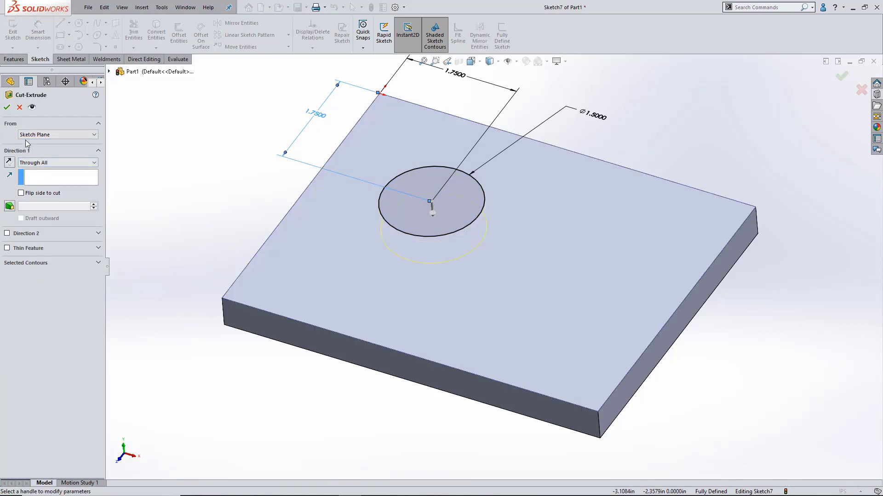
left_click(7, 107)
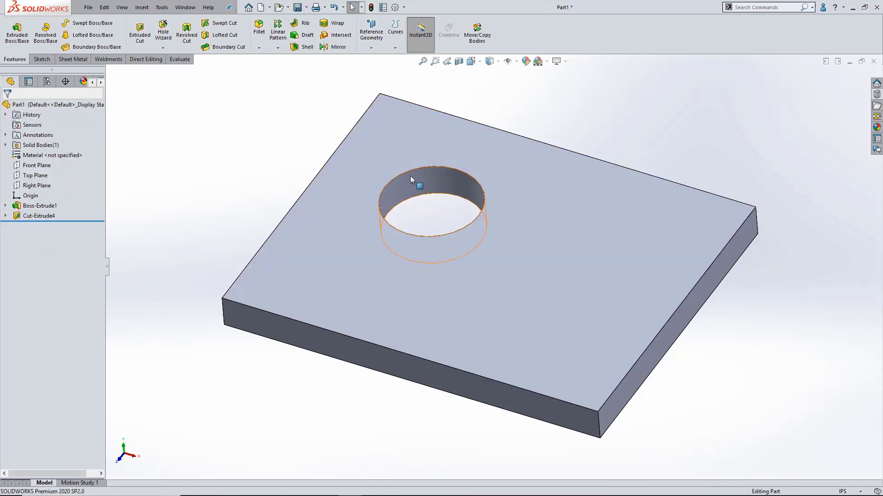
- Sketch a Ø2 circle concentric with the large hole and make it construction geometry
left_click(451, 150)
left_click(491, 111)
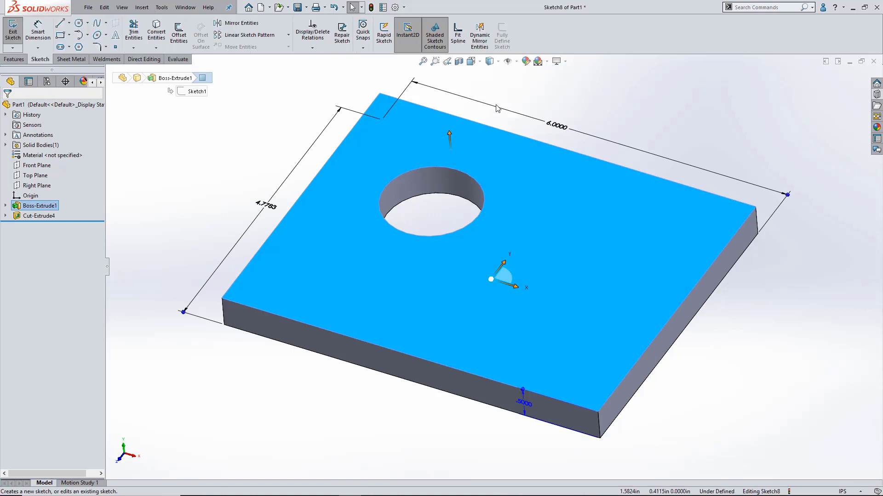
right_click_drag(554, 101, 607, 109)
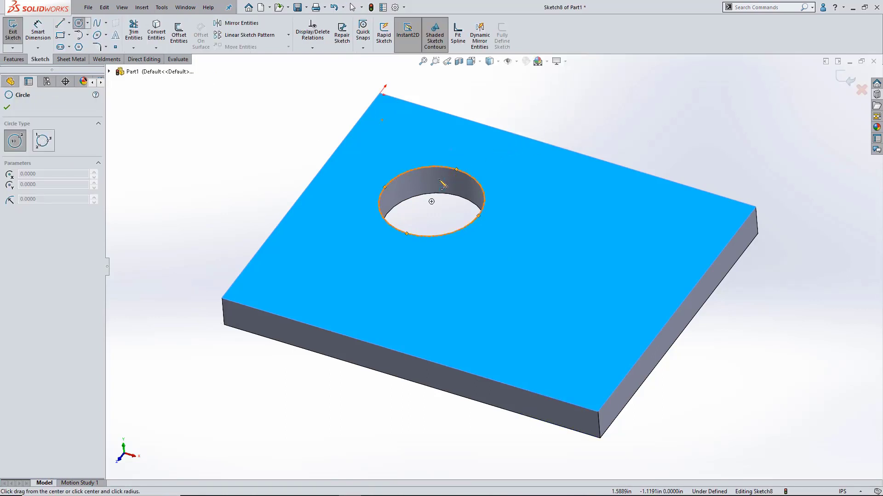
left_click(432, 202)
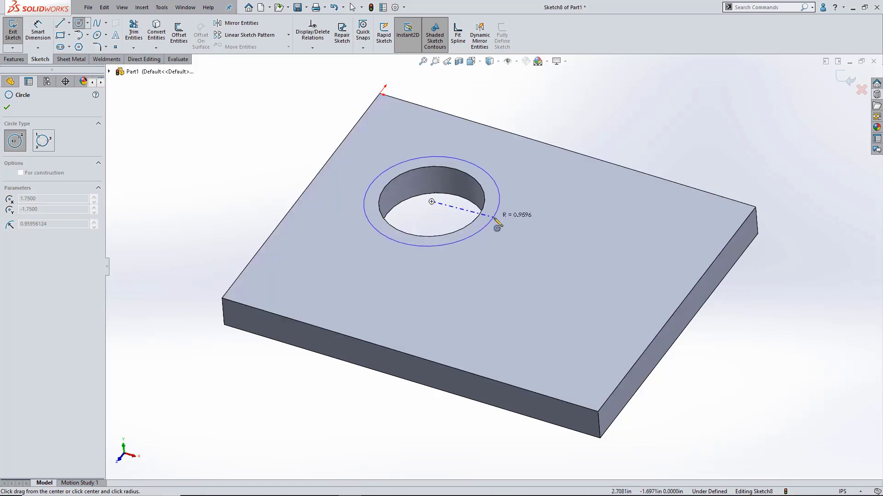
left_click(506, 227)
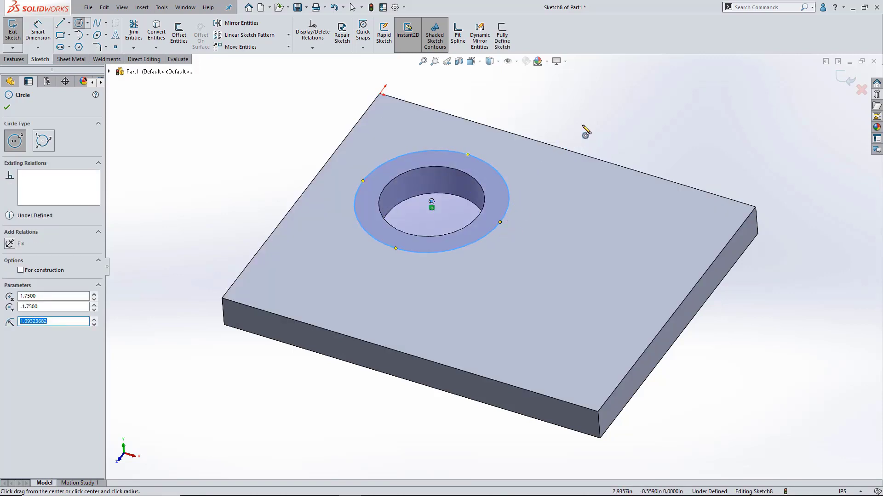
right_click_drag(582, 126, 588, 81)
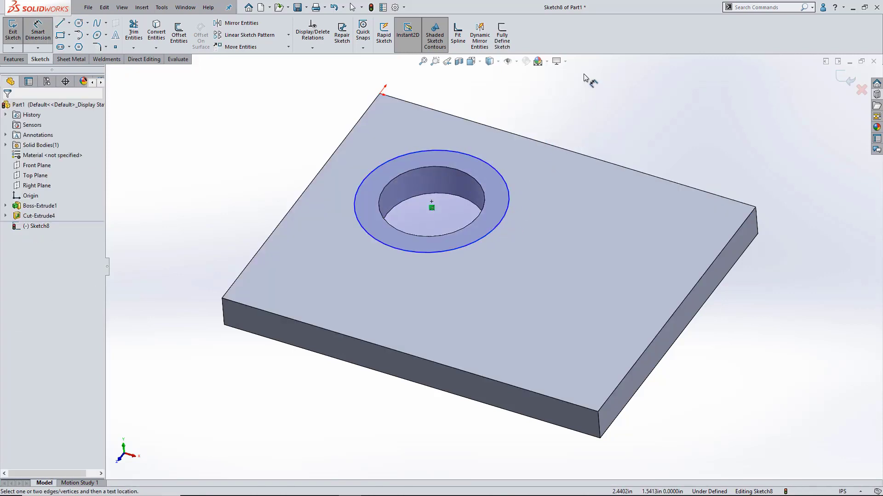
left_click(500, 174)
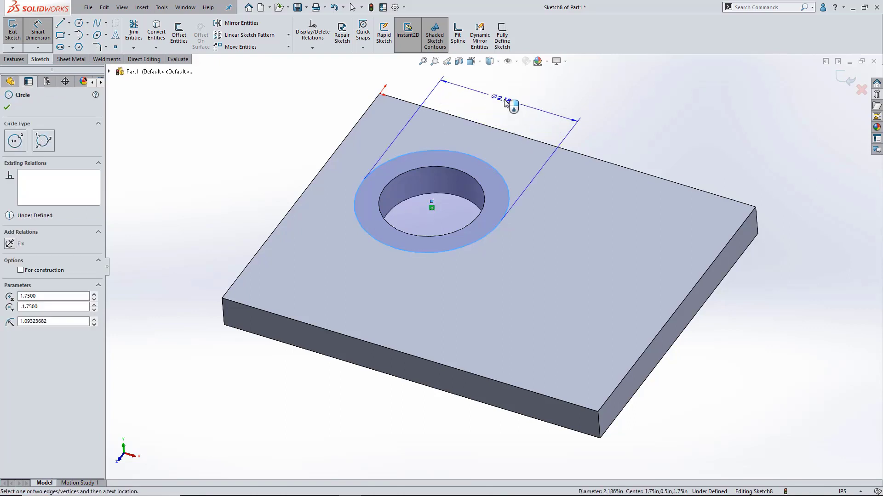
left_click(504, 102)
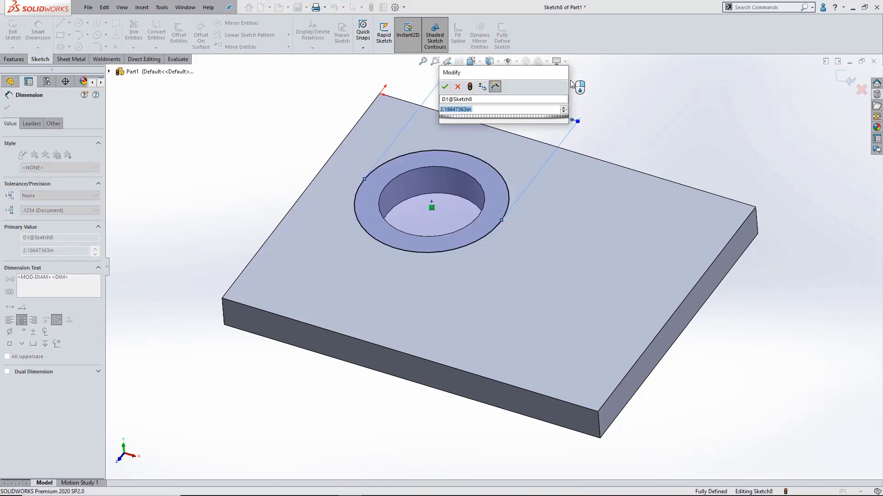
type("2")
key("Return")
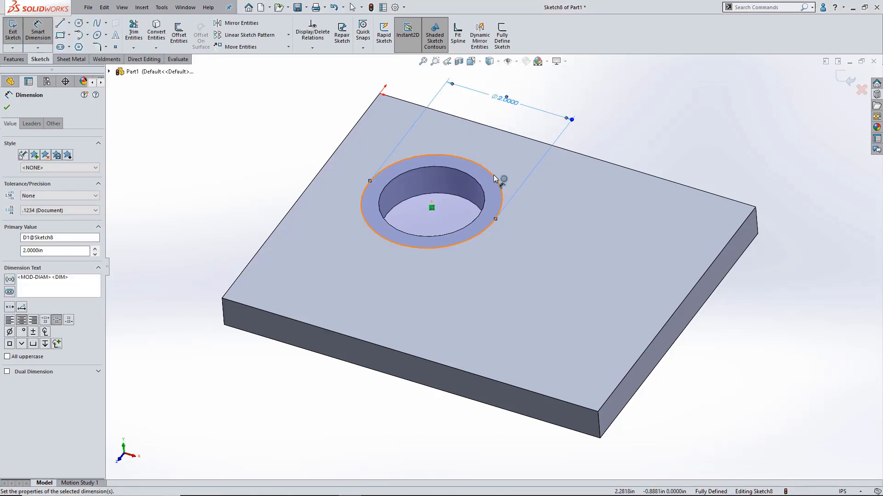
key("Escape")
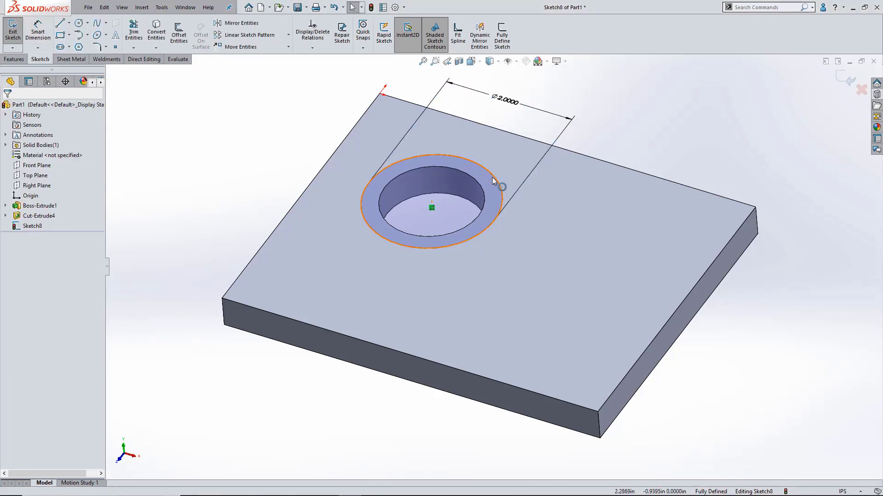
left_click(493, 177)
left_click(540, 136)
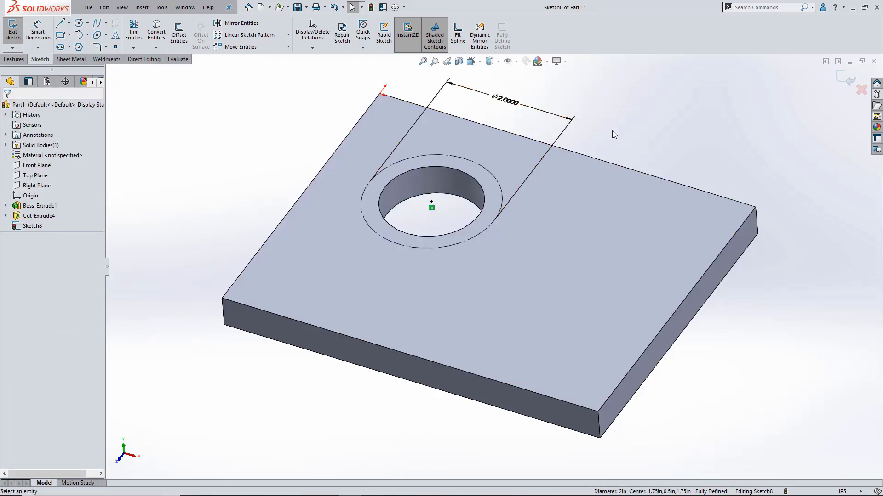
- Draw a small circle centred on the construction circle and dimension it Ø.281
right_click_drag(618, 137, 656, 138)
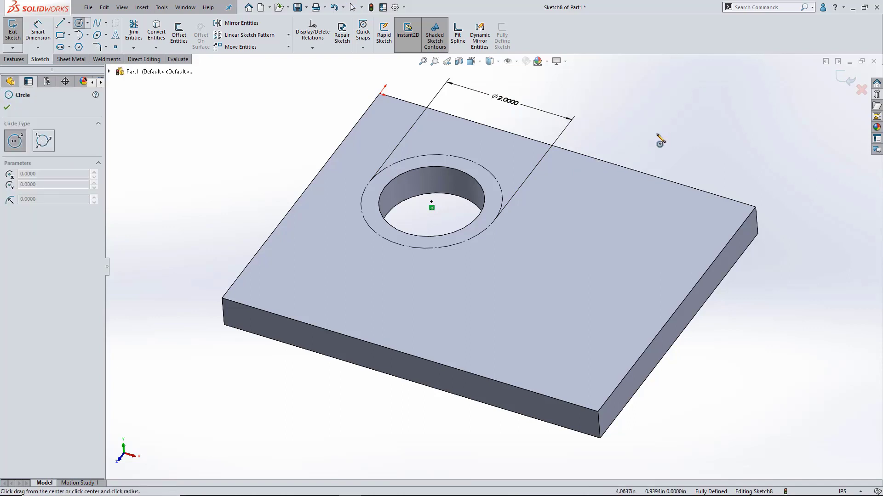
left_click(465, 159)
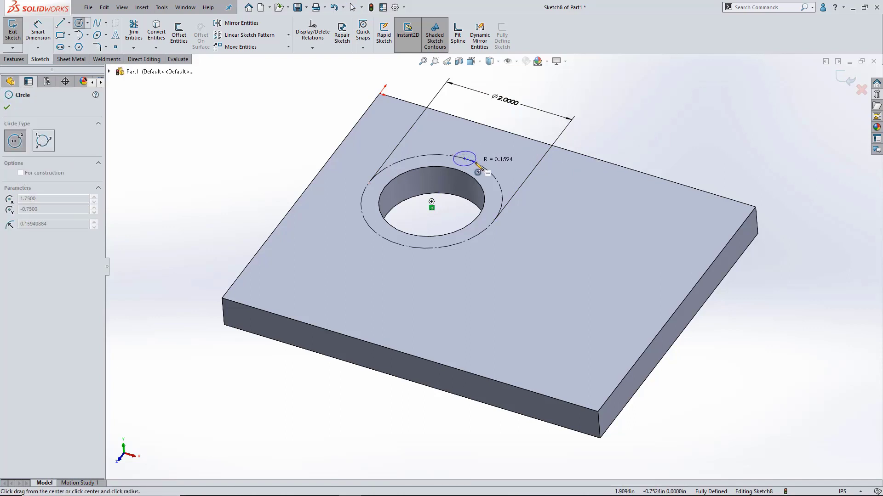
left_click(473, 161)
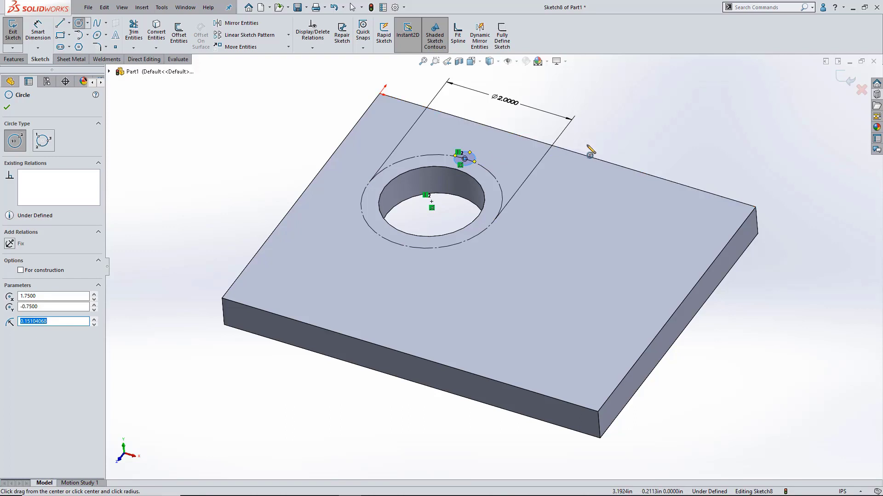
right_click_drag(590, 151, 594, 104)
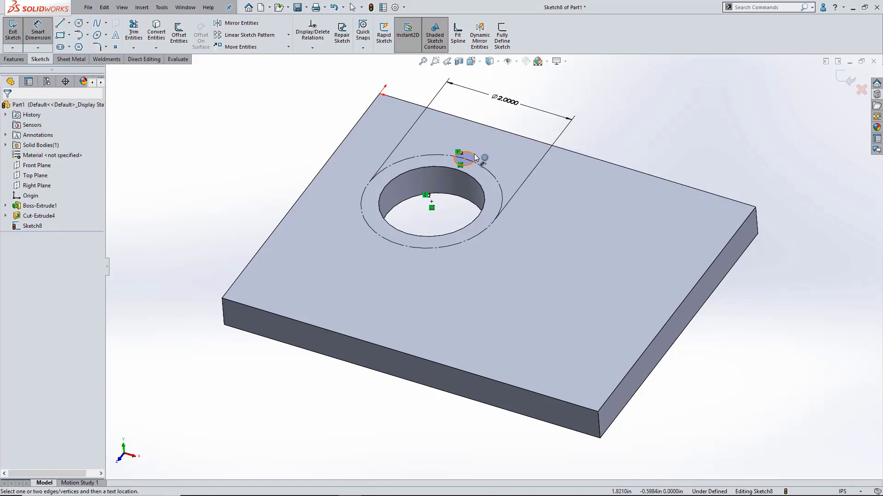
left_click(474, 157)
left_click(589, 133)
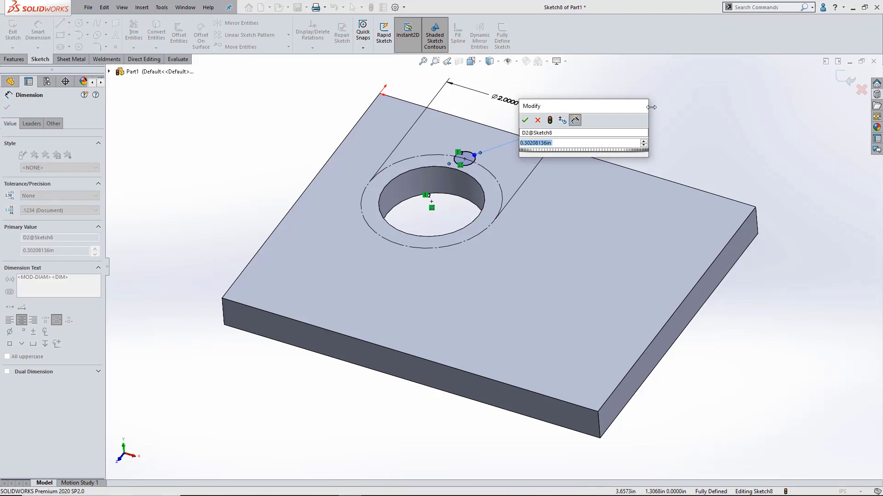
type(".281")
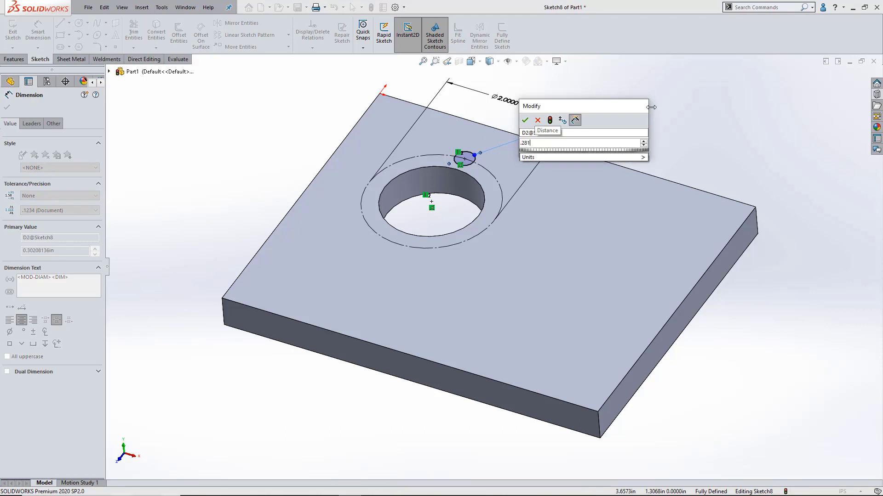
key("Return")
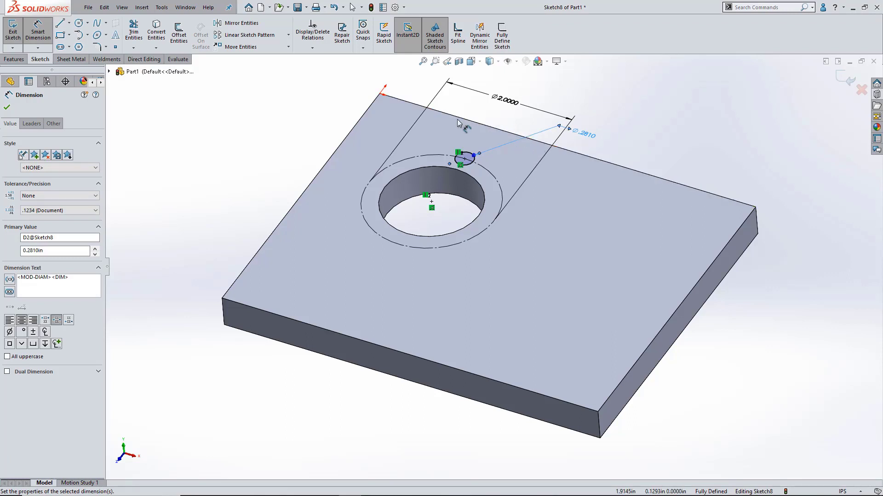
right_click_drag(289, 113, 317, 134)
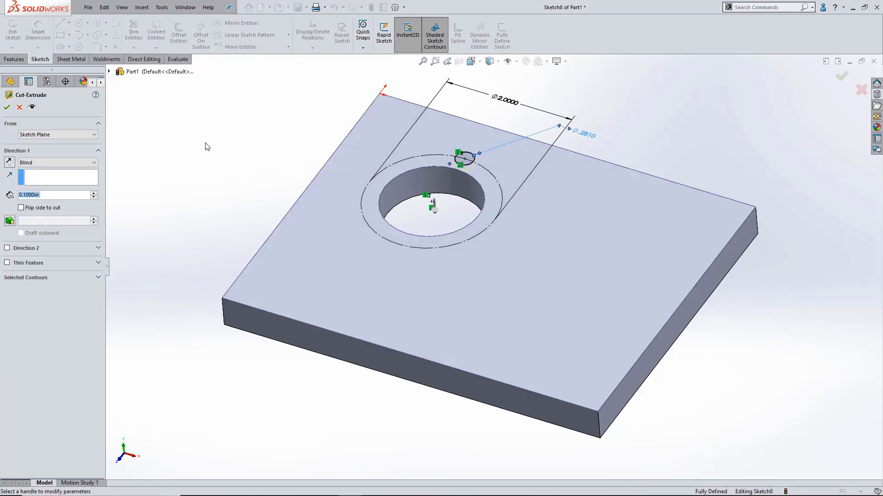
- Cut the Ø.281 circle Through All, creating Cut-Extrude5
left_click(53, 163)
left_click(46, 177)
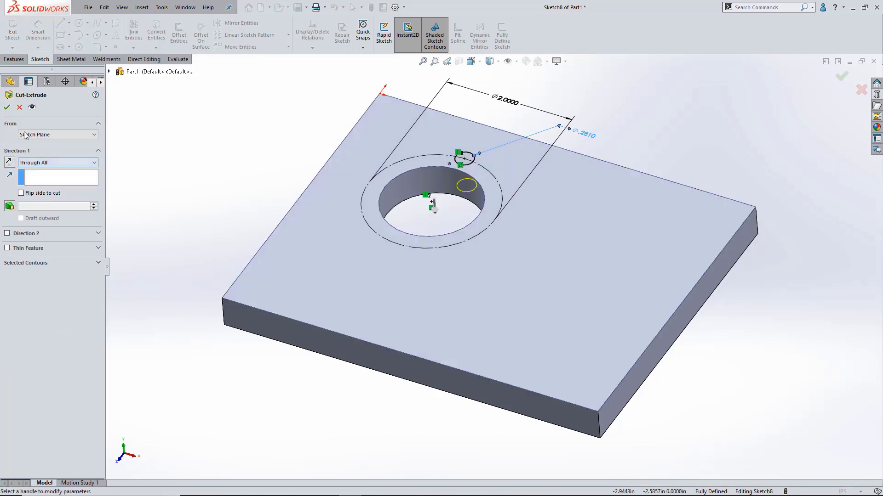
left_click(7, 107)
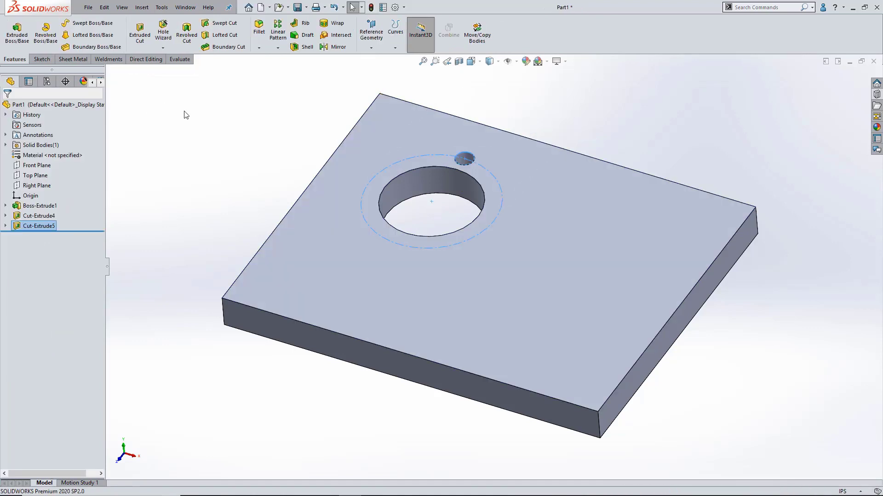
- Circular-pattern the small hole 5 times over 360° around the large hole as CirPattern2
left_click(277, 48)
left_click(302, 70)
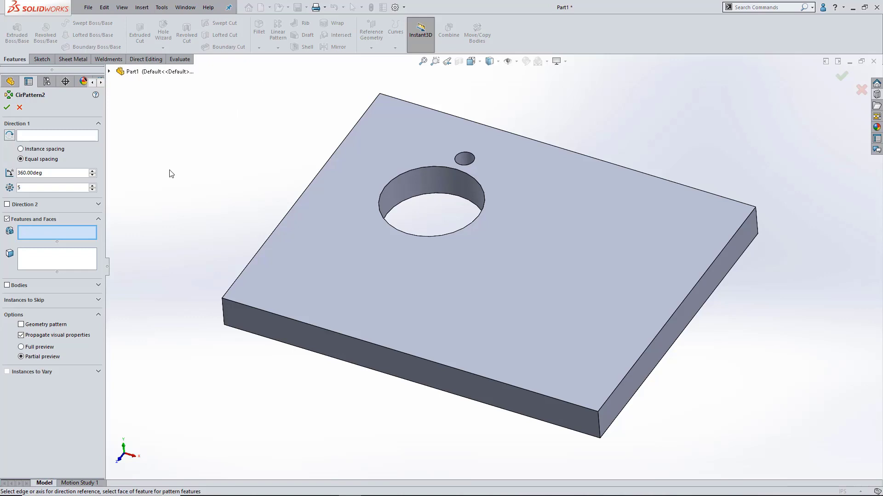
left_click(461, 163)
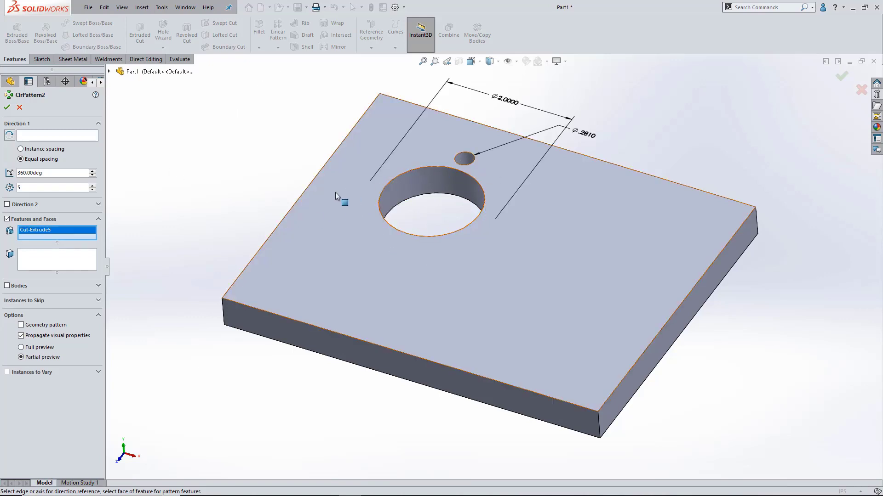
left_click(52, 135)
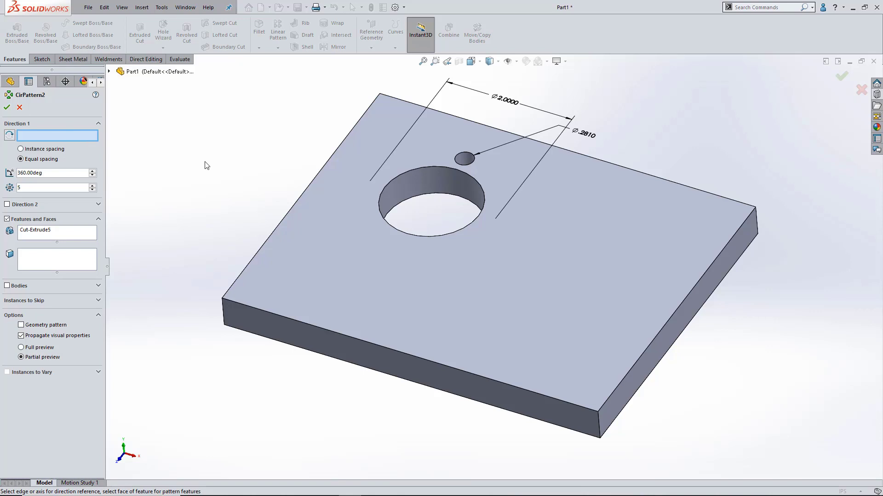
left_click(423, 181)
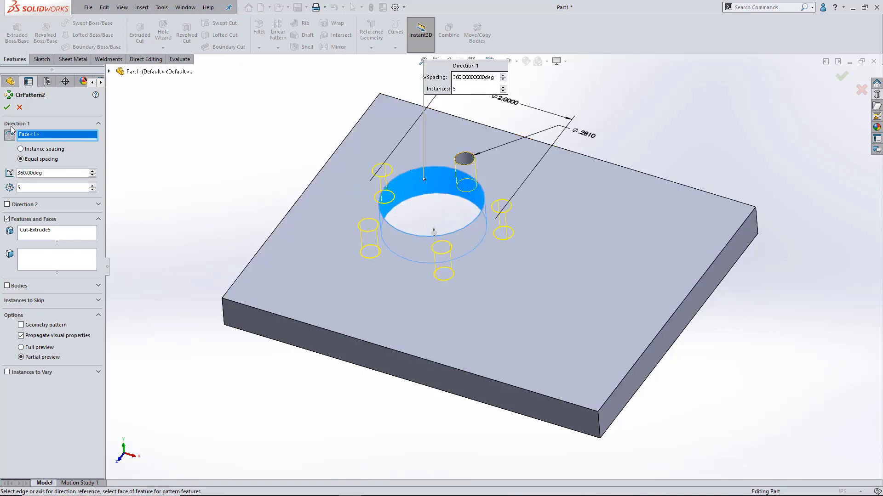
left_click(6, 109)
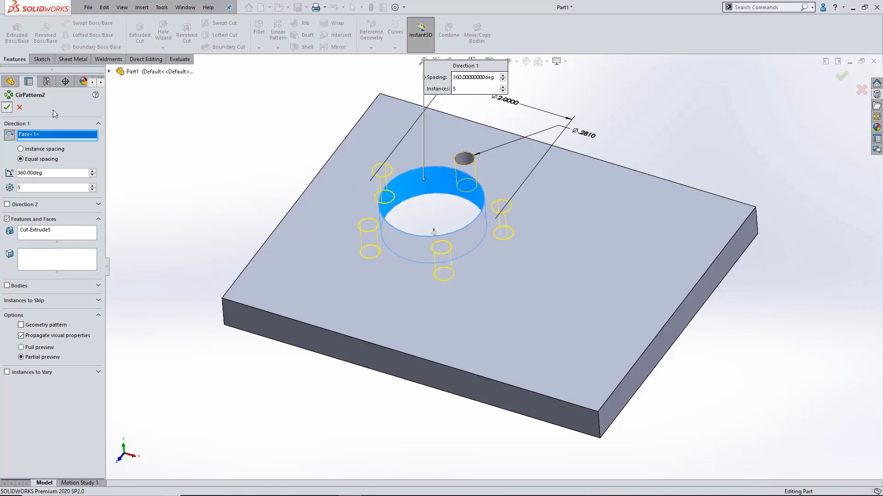
left_click(173, 124)
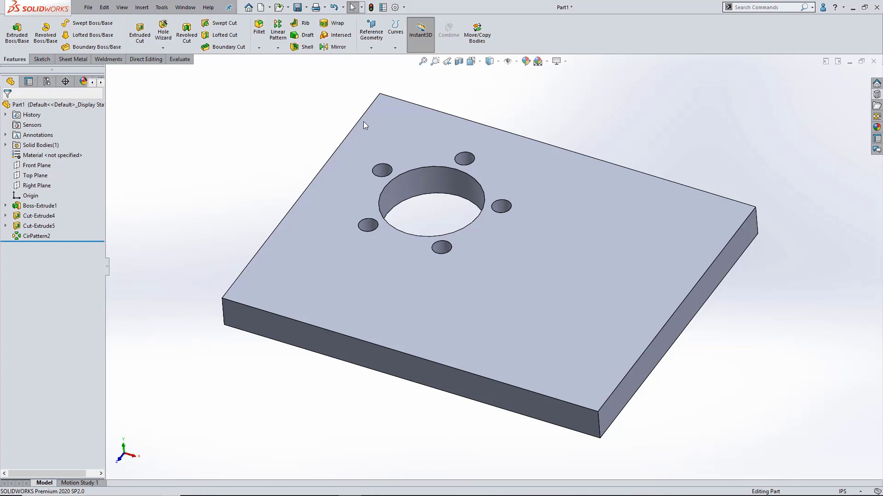
- Start Add to Library with the custom folder's Cuts subfolder as the save location
left_click(876, 95)
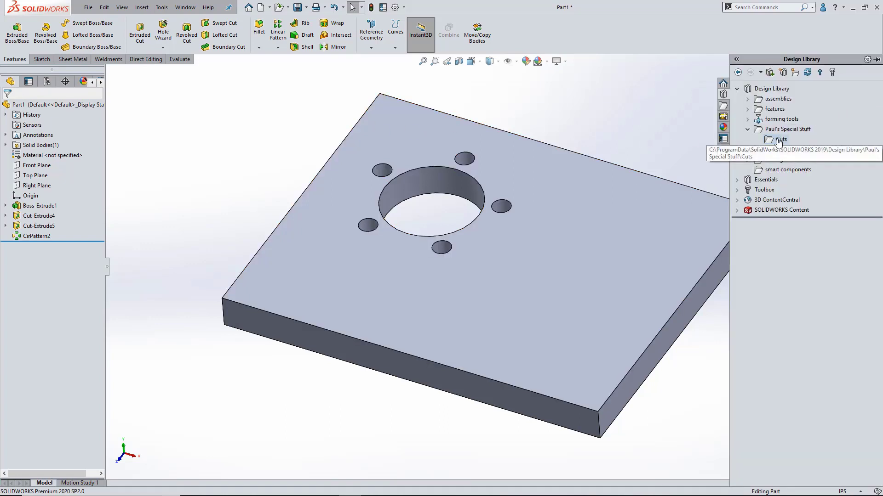
left_click(770, 73)
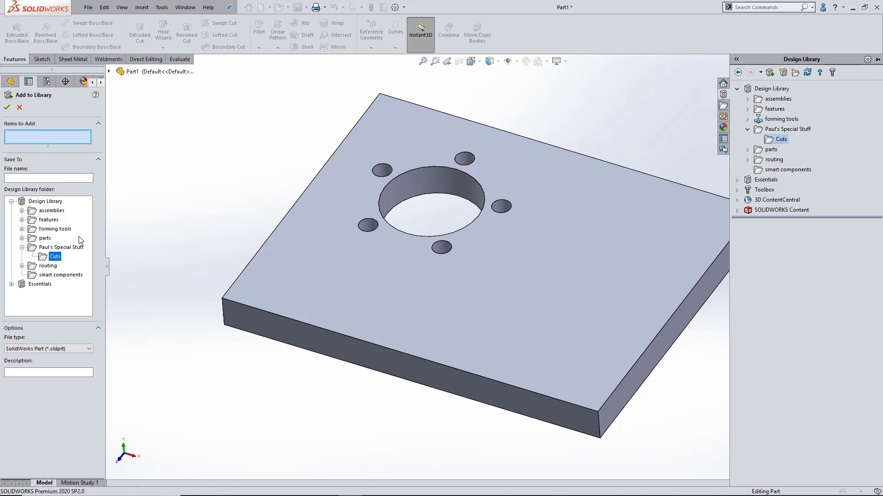
- Save Cut-Extrude4, Cut-Extrude5 and CirPattern2 as library feature '1.5in Vent' in Cuts
left_click(109, 72)
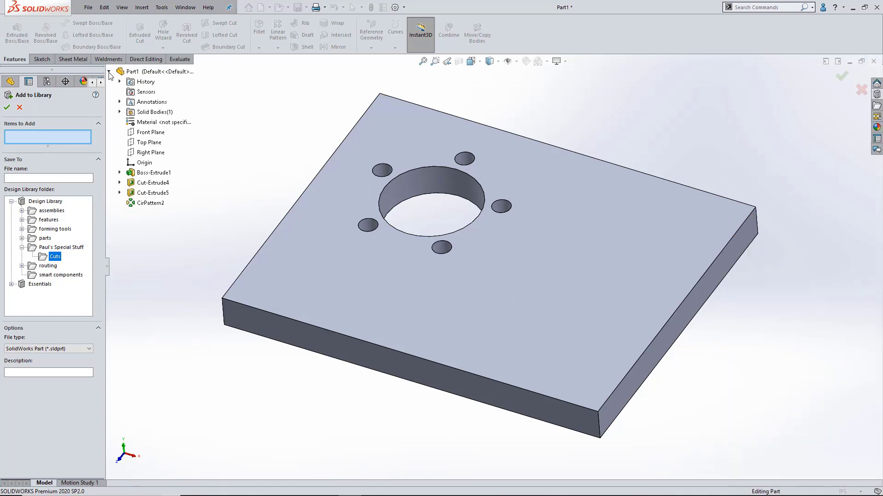
left_click(146, 183)
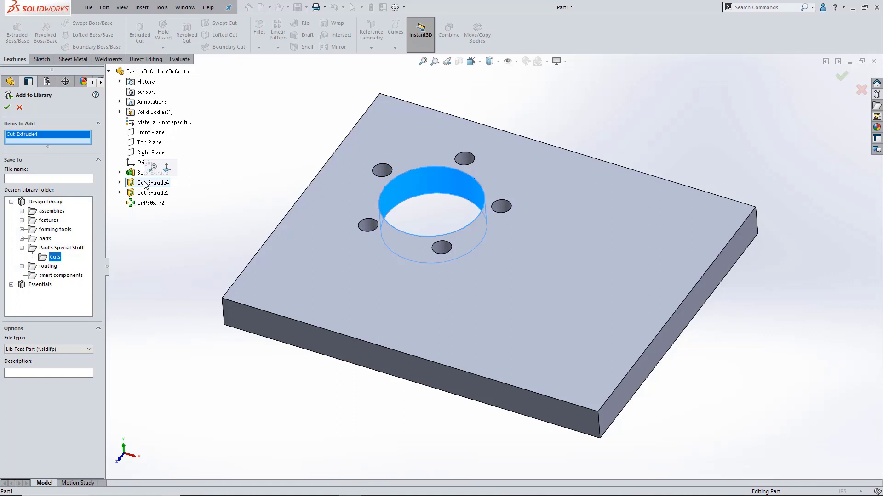
left_click(148, 194)
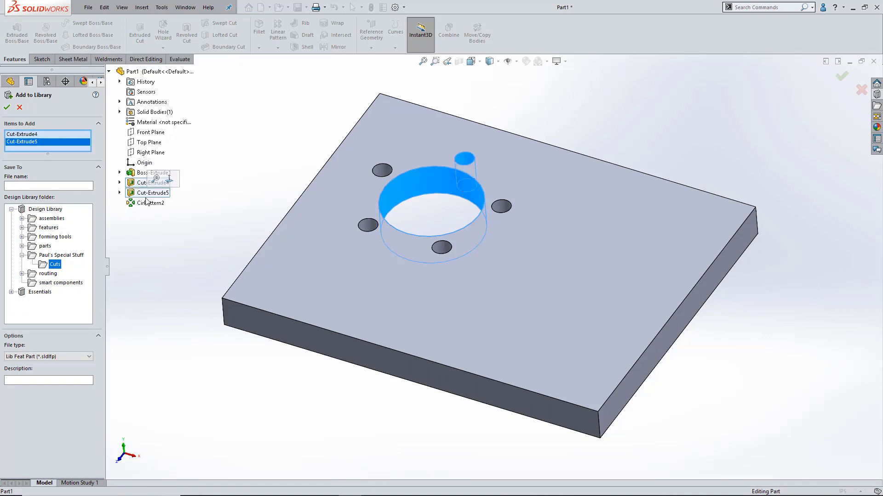
left_click(146, 204)
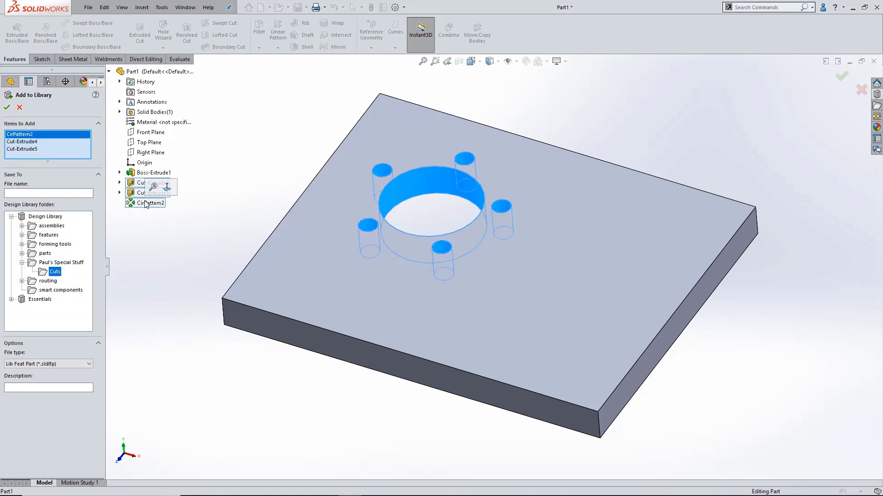
left_click(55, 192)
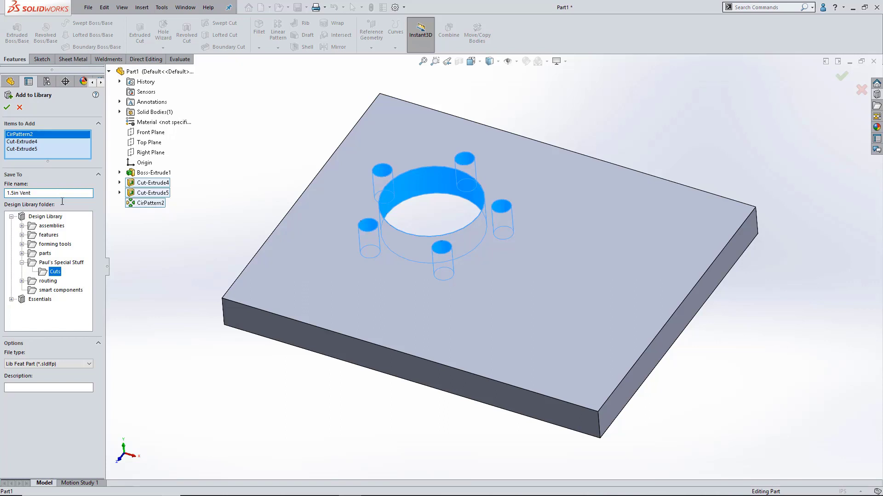
left_click(7, 109)
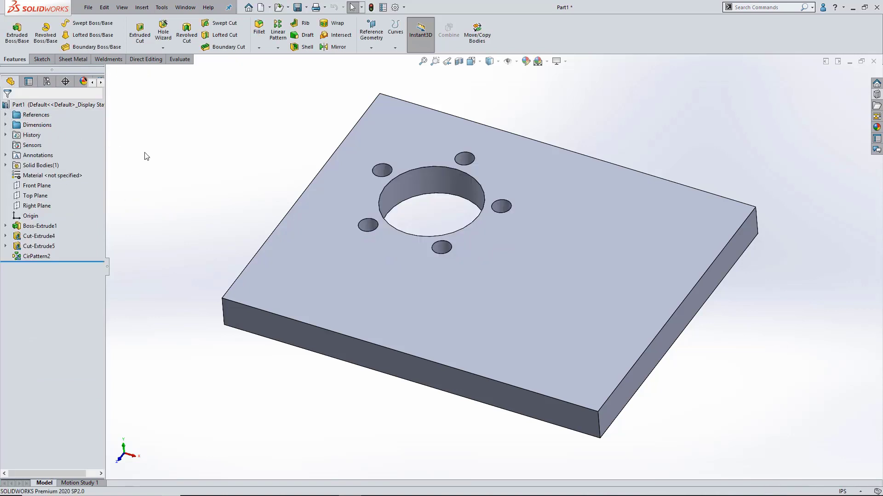
- Close Part1 without saving and open '1.5in Vent' from the Cuts library folder
left_click(873, 62)
left_click(427, 261)
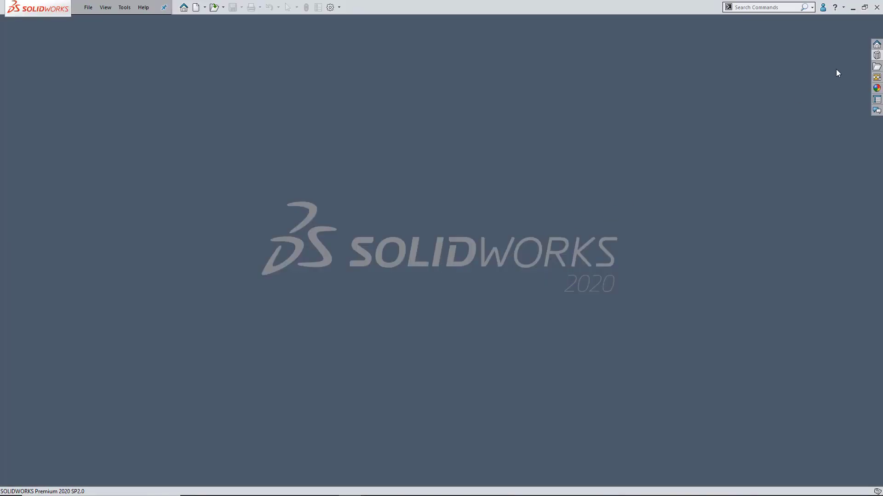
left_click(877, 55)
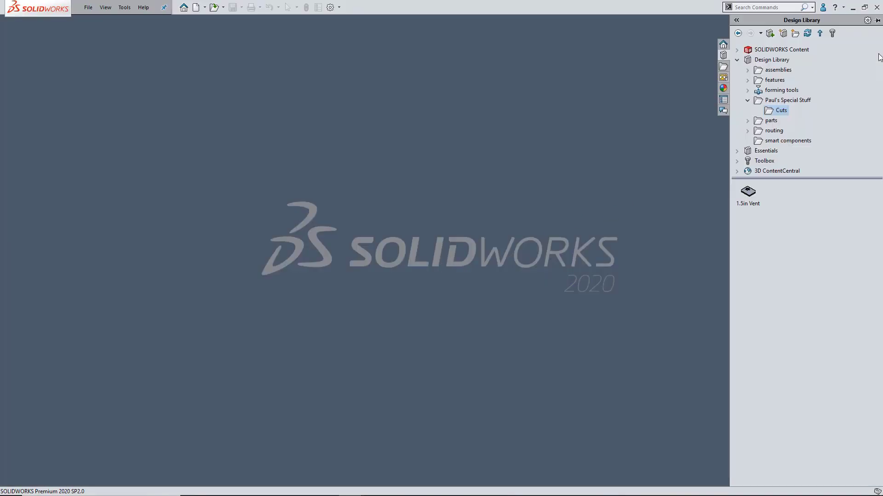
left_click(748, 196)
double_click(748, 196)
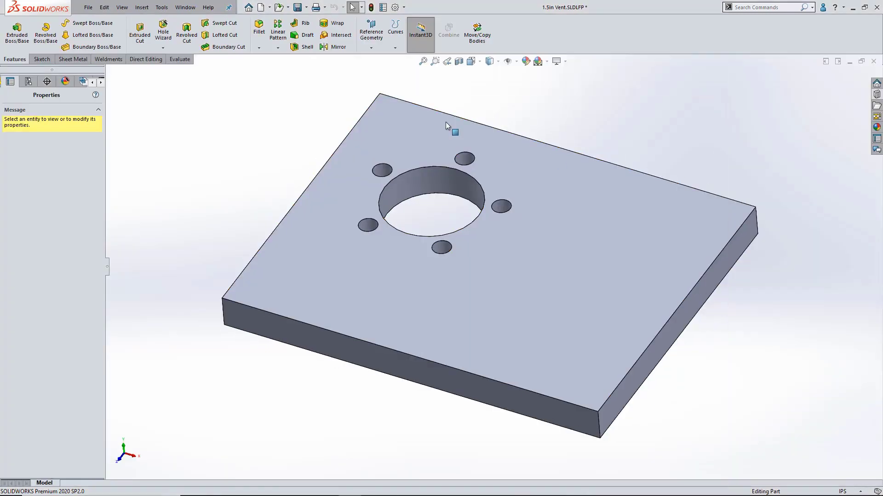
left_click(437, 174)
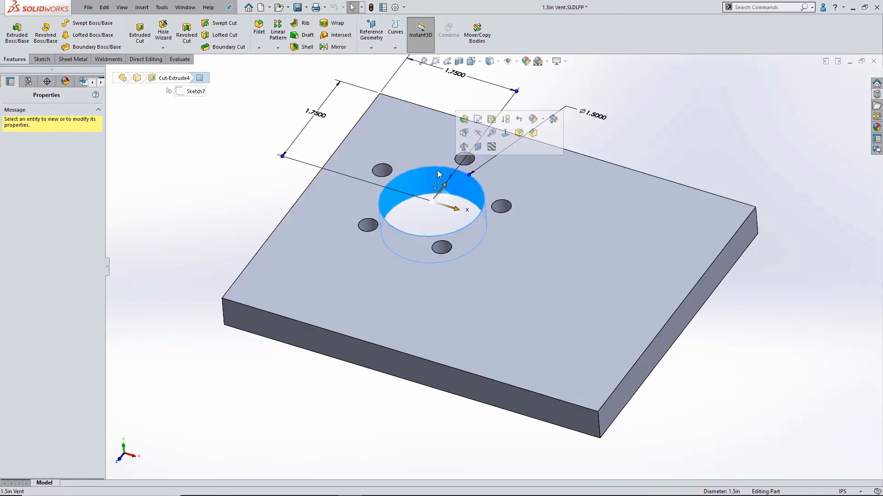
left_click(470, 121)
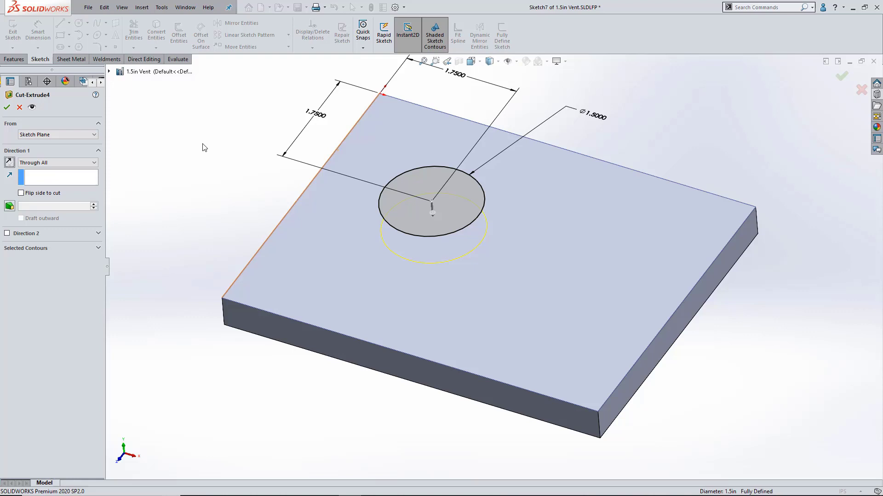
left_click(19, 108)
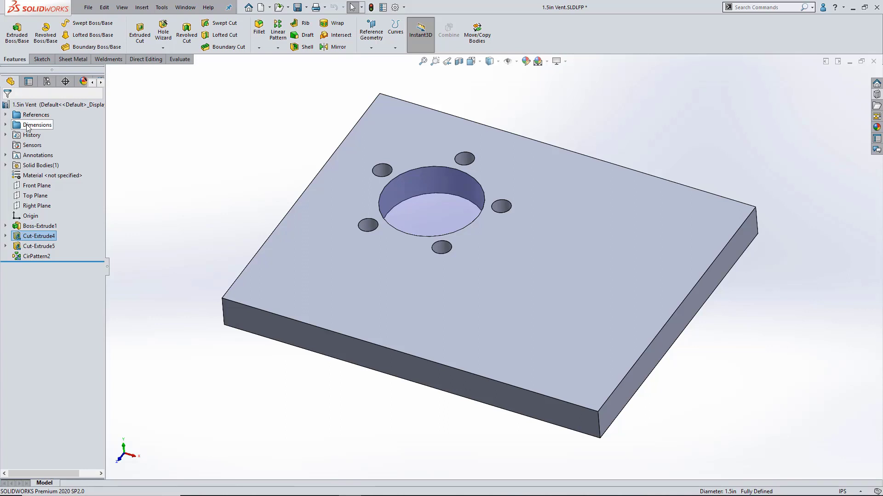
- Expand Dimensions and display D1, D2 and D3@Sketch7 on the model
left_click(6, 125)
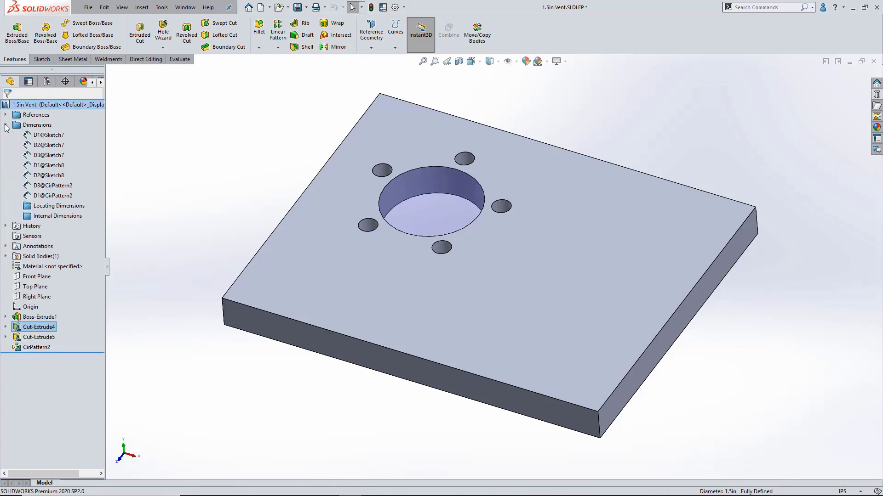
left_click(45, 135)
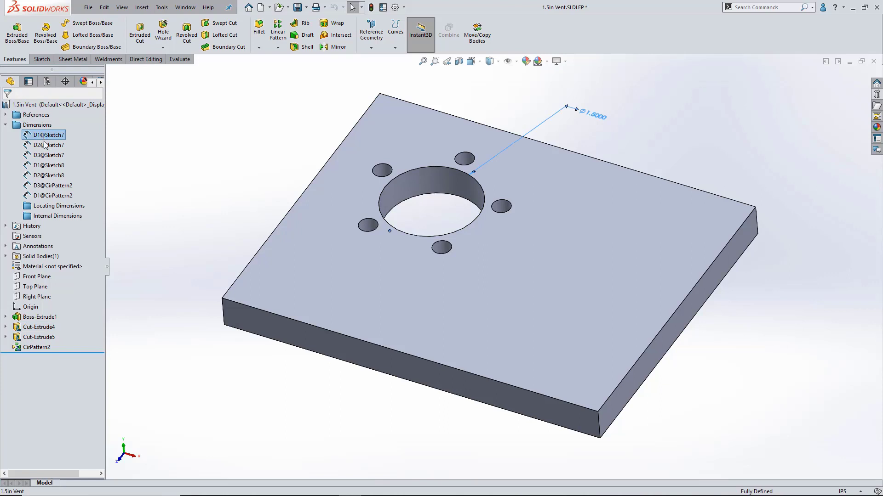
left_click(45, 146)
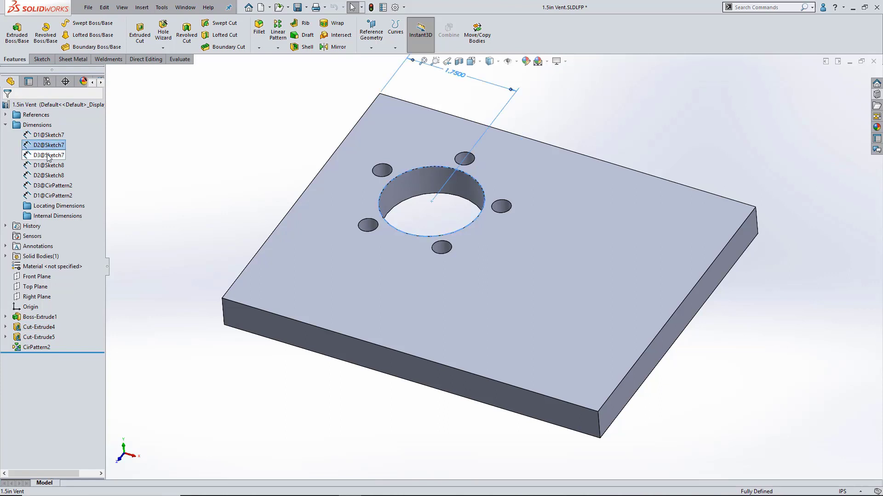
left_click(49, 156)
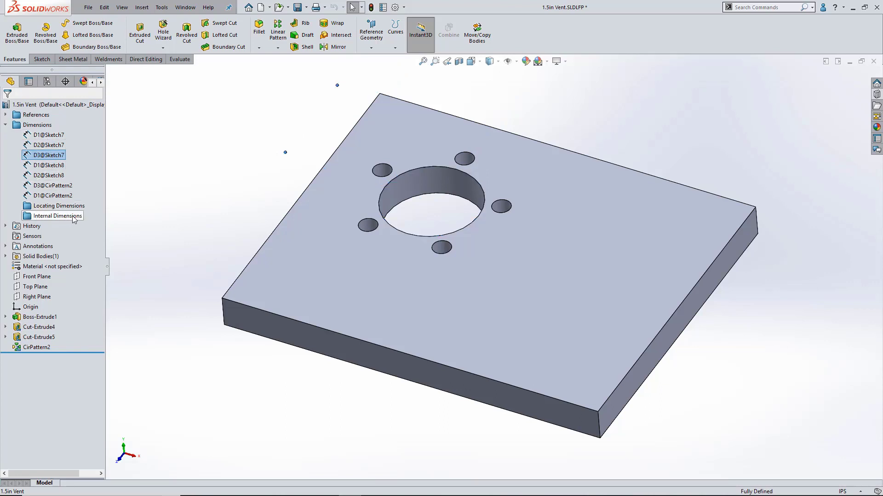
- Make Ø1.5 D1@Sketch7 internal and the two 1.75 offsets D2, D3@Sketch7 locating
left_click(46, 136)
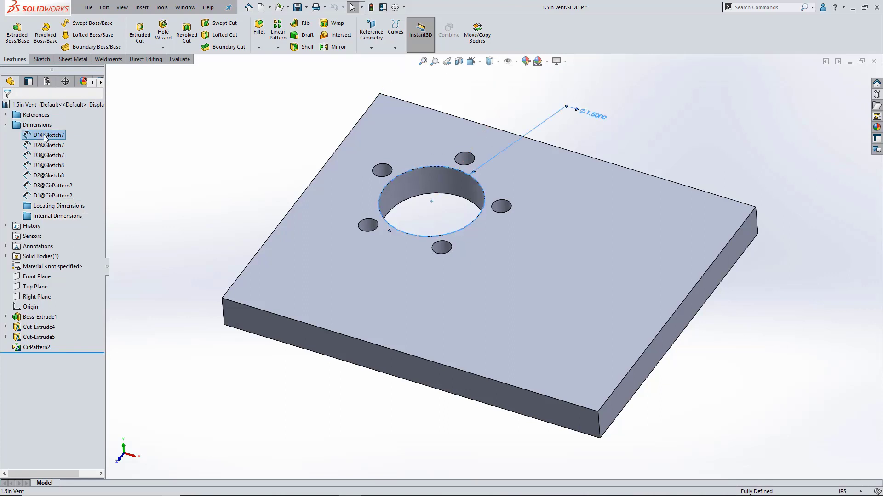
left_click_drag(45, 136, 49, 216)
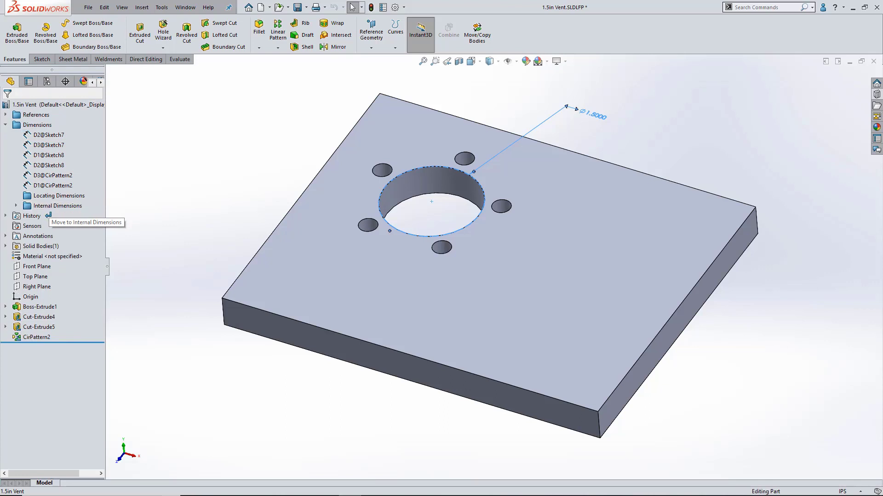
left_click(48, 135)
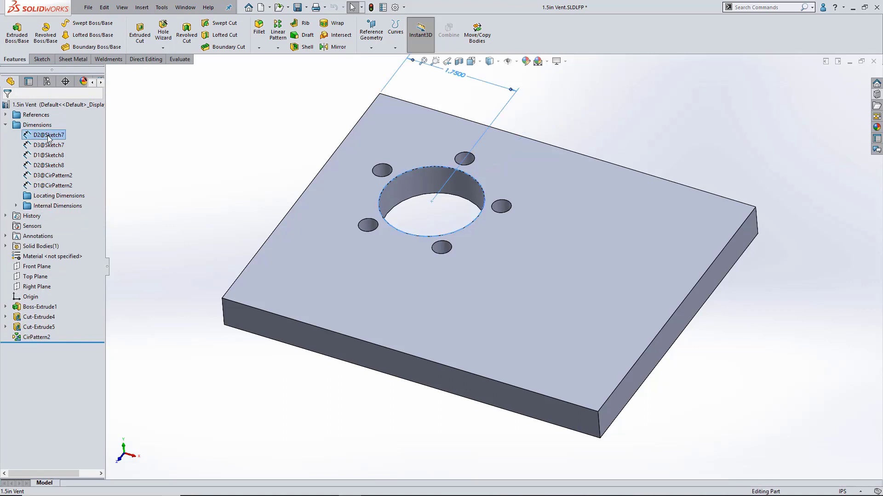
left_click_drag(49, 141, 57, 195)
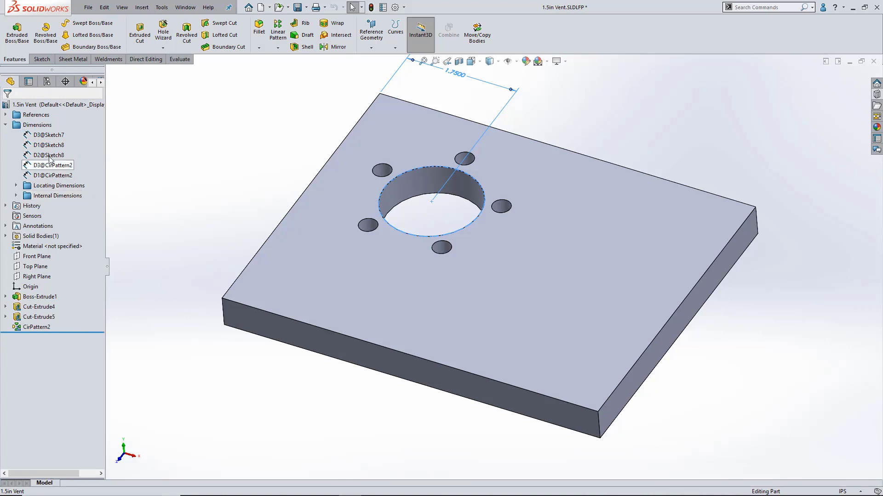
left_click(49, 137)
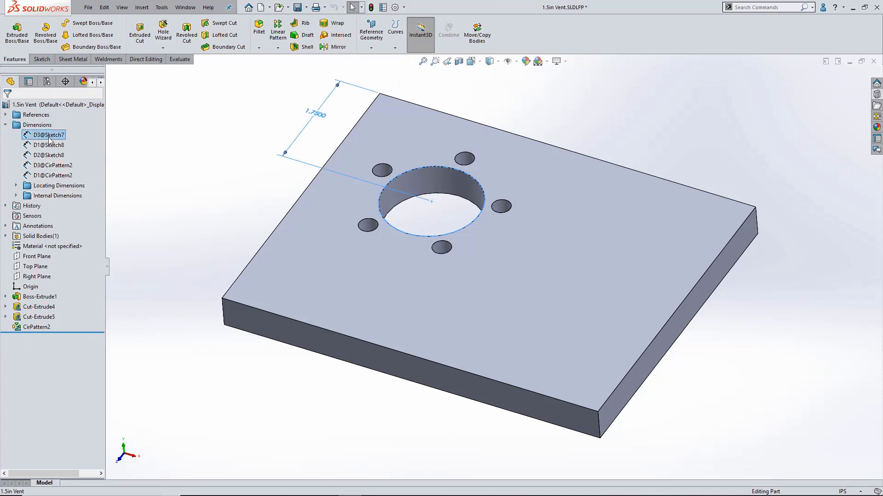
left_click_drag(49, 137, 55, 190)
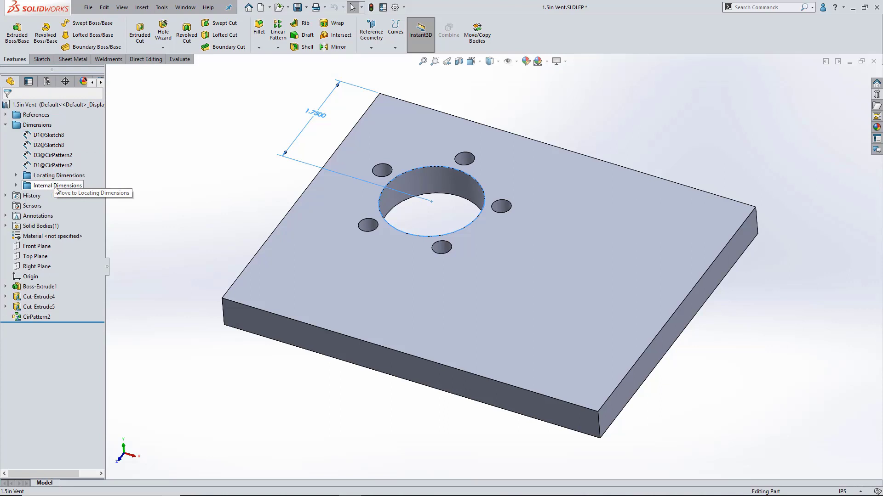
- Move D1@Sketch8, D2@Sketch8, D3@CirPattern2 and D1@CirPattern2 into Internal Dimensions
left_click(49, 136)
left_click_drag(49, 138, 55, 185)
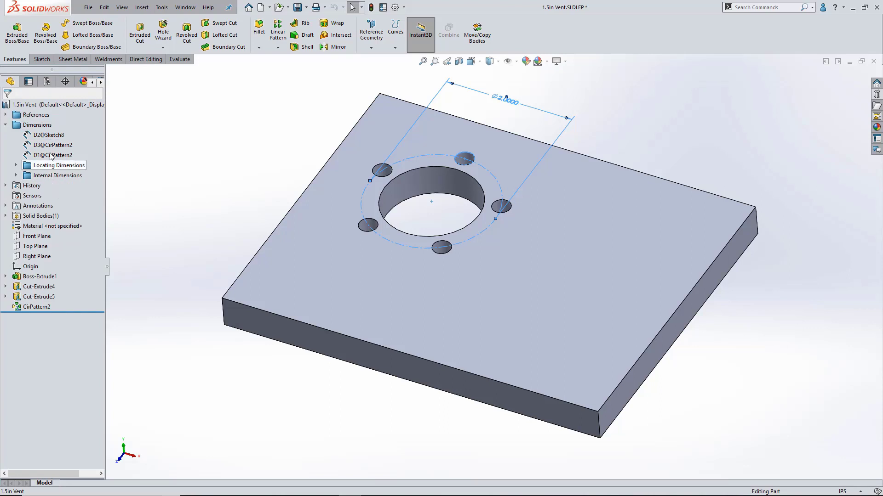
left_click(51, 137)
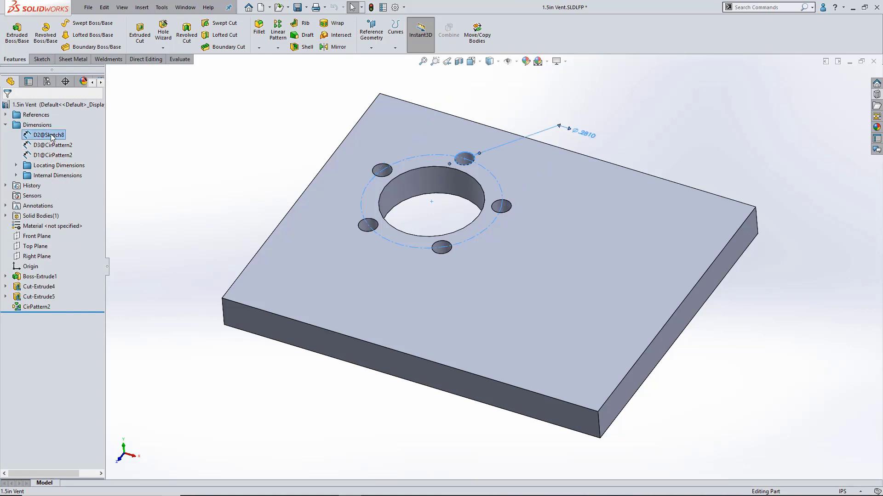
left_click_drag(51, 134, 54, 179)
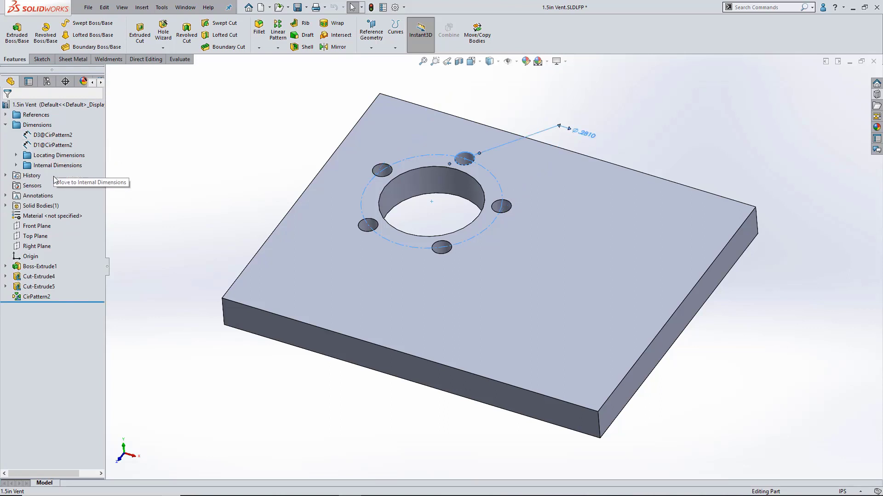
left_click(54, 137)
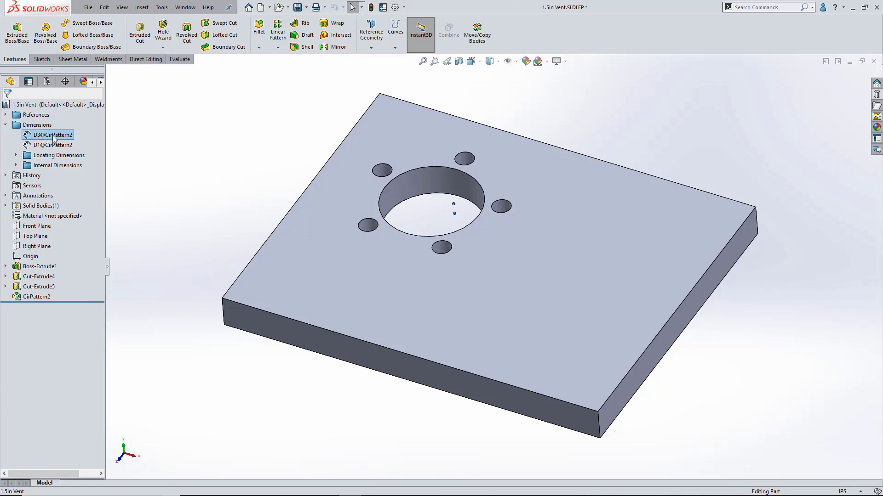
left_click_drag(54, 138, 53, 157)
left_click(49, 137)
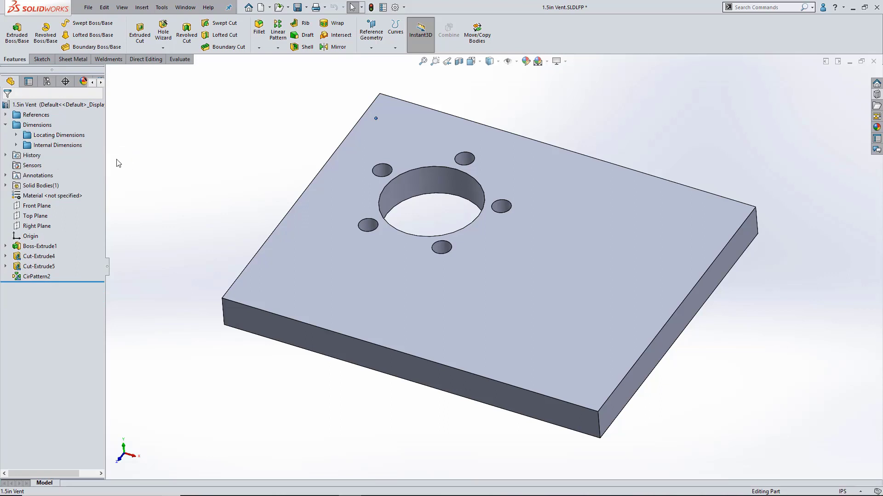
- Review the contents of the Internal and Locating Dimensions folders
left_click(16, 146)
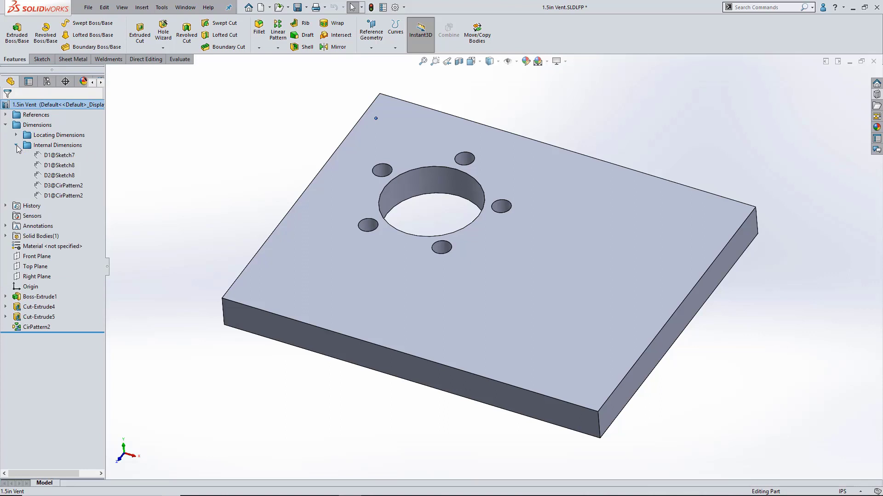
left_click(16, 146)
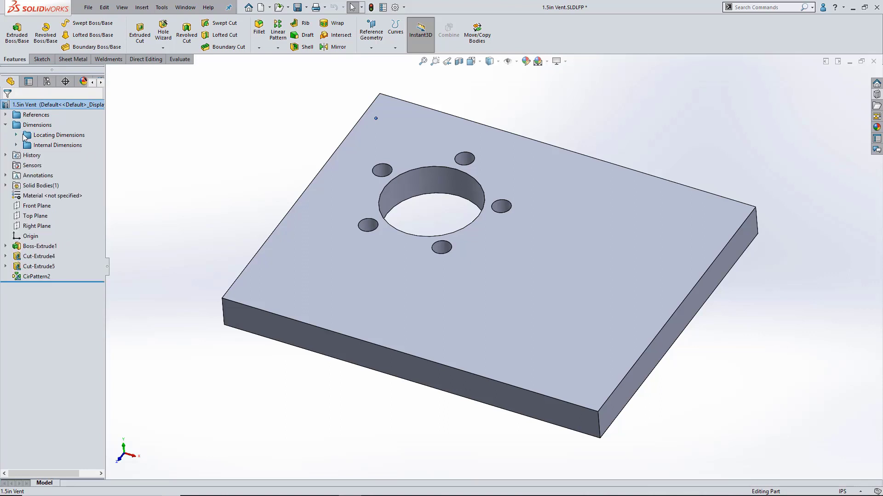
left_click(16, 135)
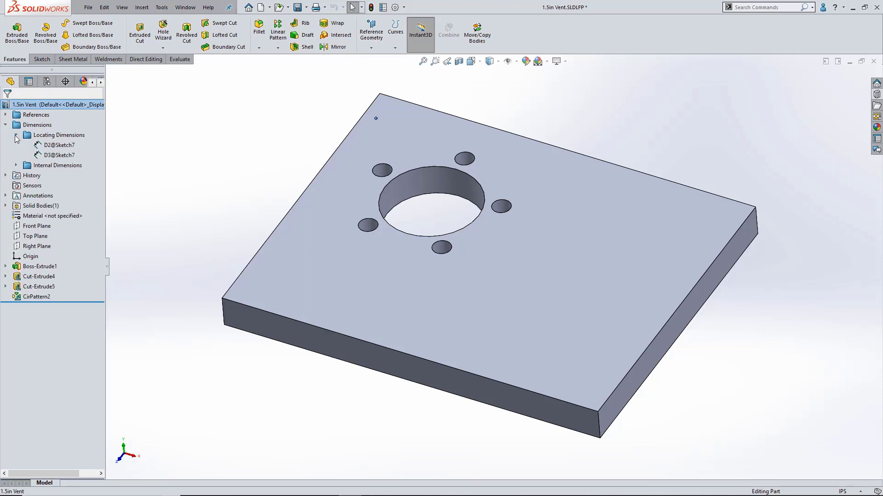
- Save the 1.5in Vent library part and close it with Ctrl+W
left_click(16, 135)
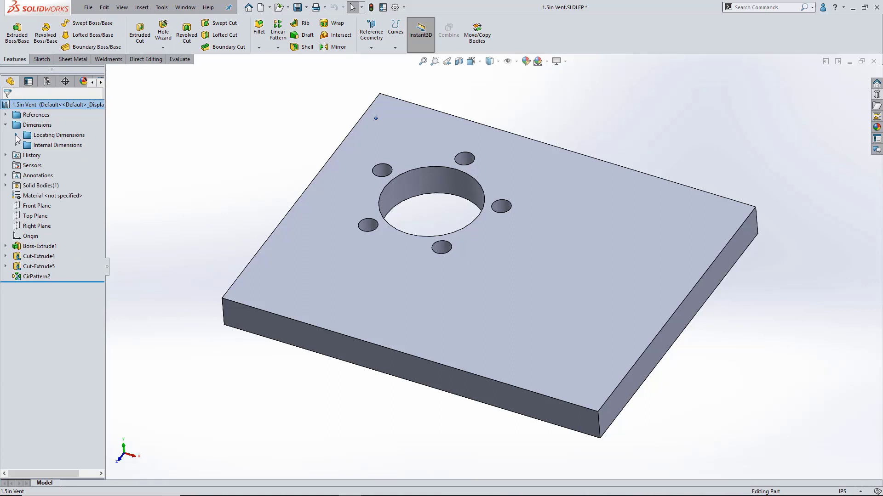
left_click(301, 10)
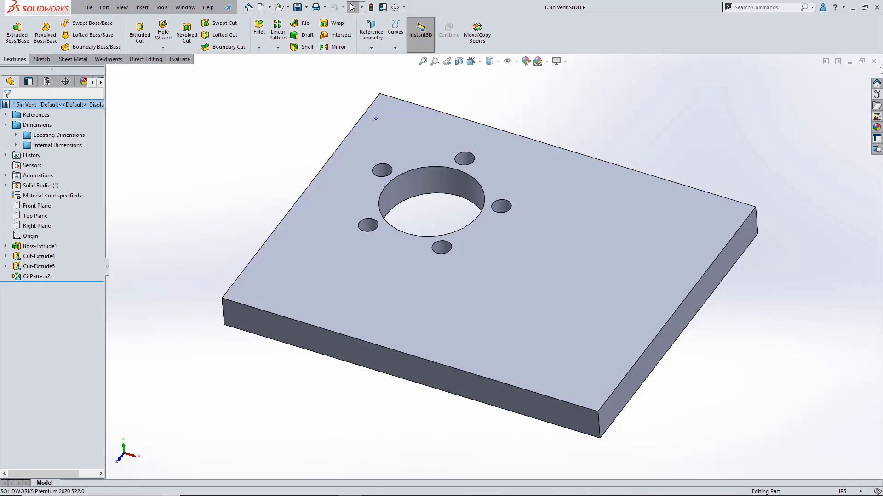
key("ctrl+w")
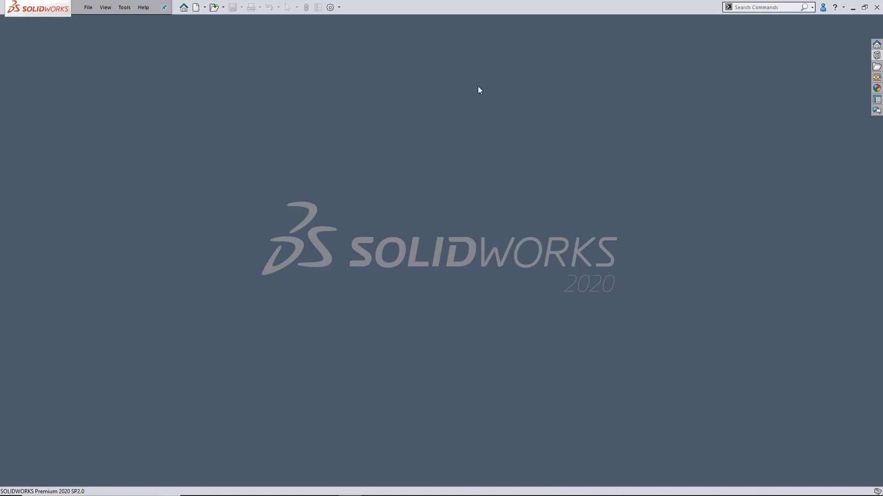
- Create a new part from the Plate template and dismiss the CAM conversion message
left_click(196, 7)
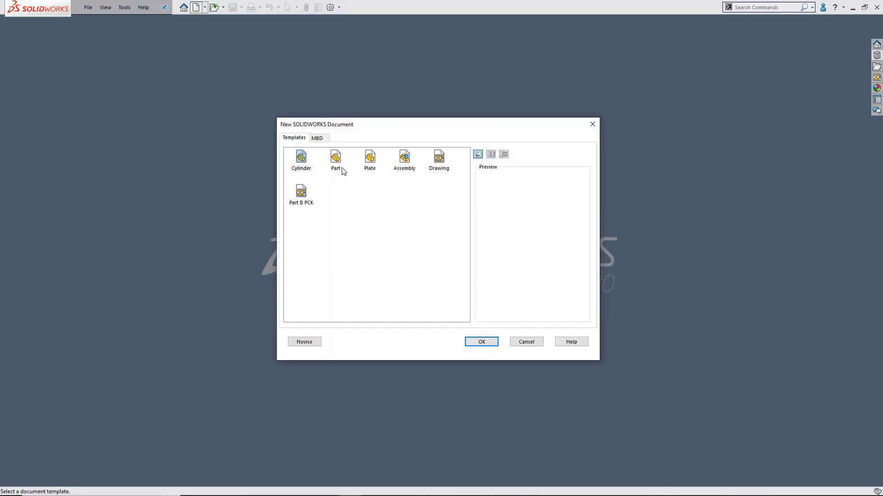
left_click(368, 160)
left_click(480, 344)
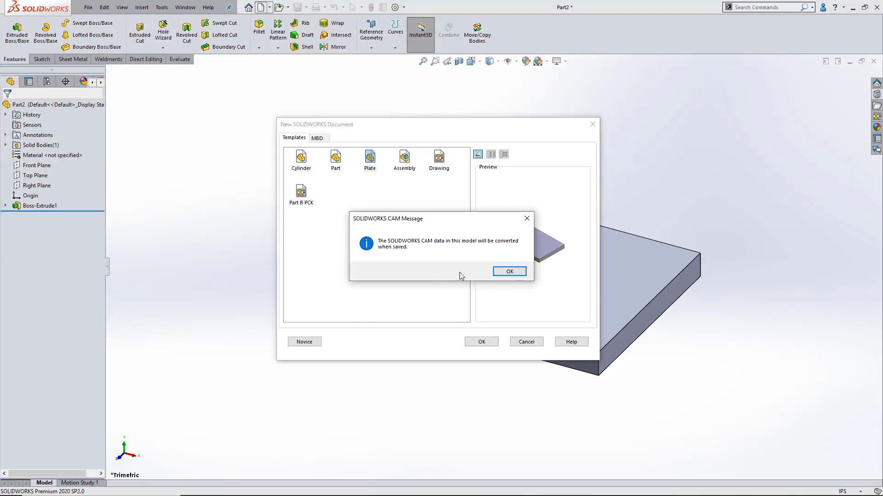
left_click(504, 272)
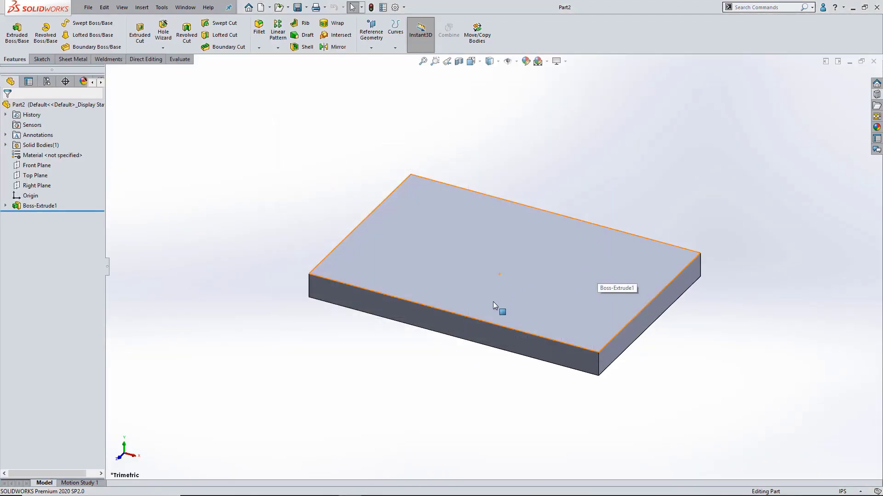
- Widen the plate to about 5.4032 by 6 inches and bring up the Design Library
middle_click_drag(479, 296, 485, 278)
left_click(485, 277)
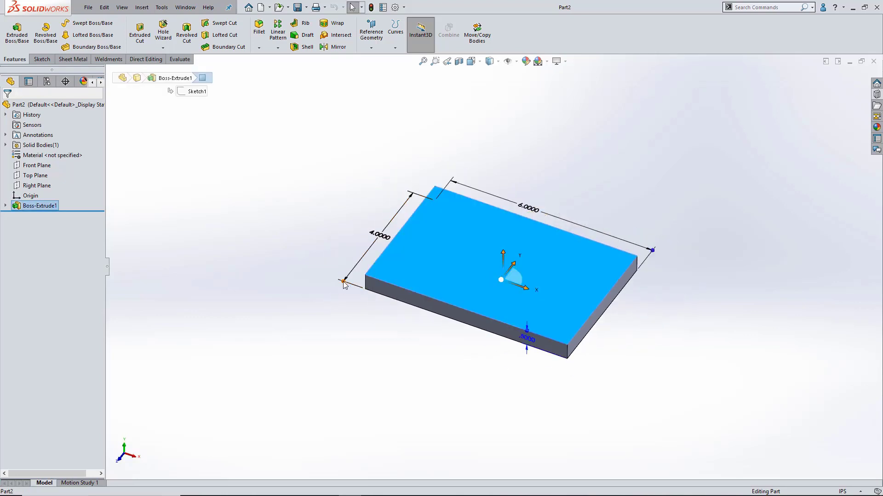
left_click_drag(343, 282, 319, 312)
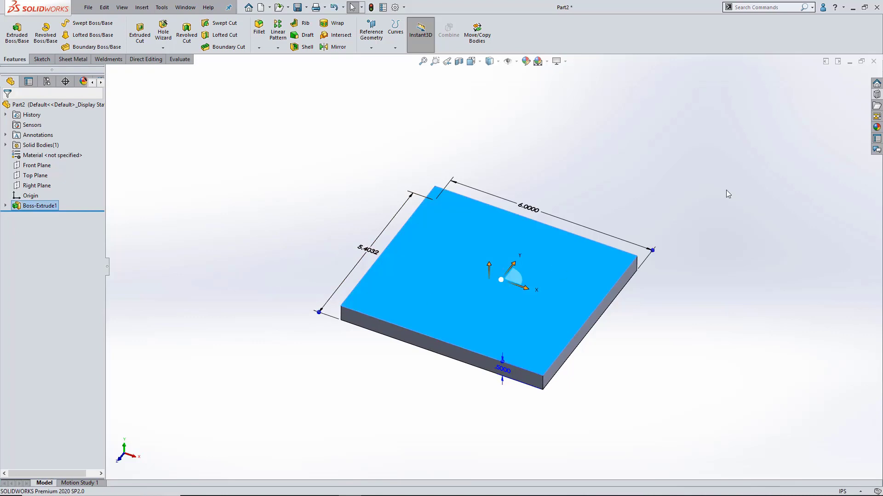
left_click(769, 161)
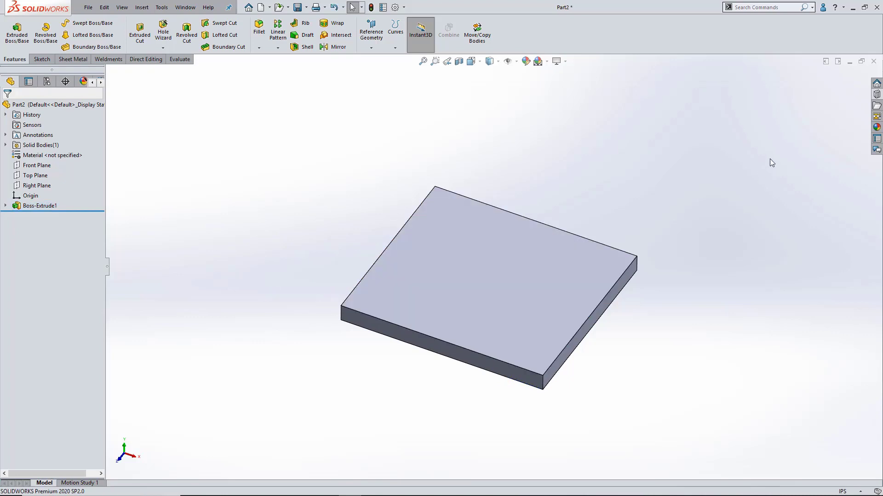
left_click(876, 95)
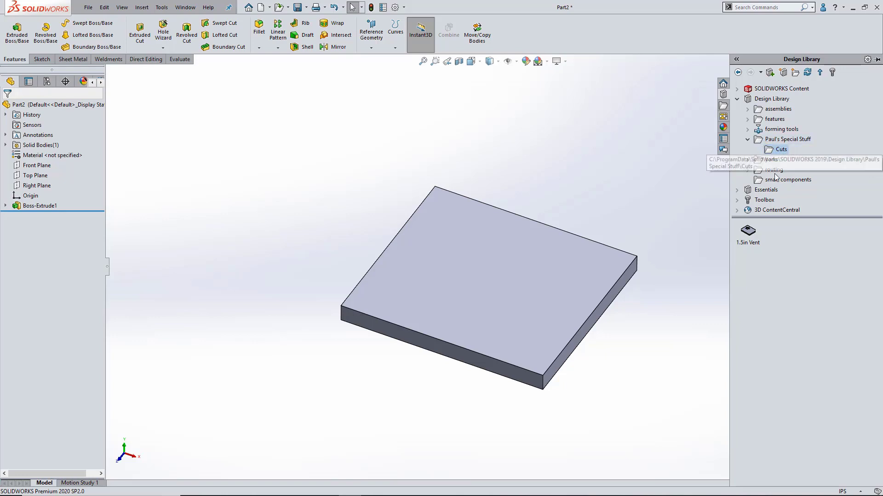
- Drop the 1.5in Vent onto the plate's top face, referencing its left and back top edges
left_click(745, 231)
left_click_drag(748, 234, 463, 257)
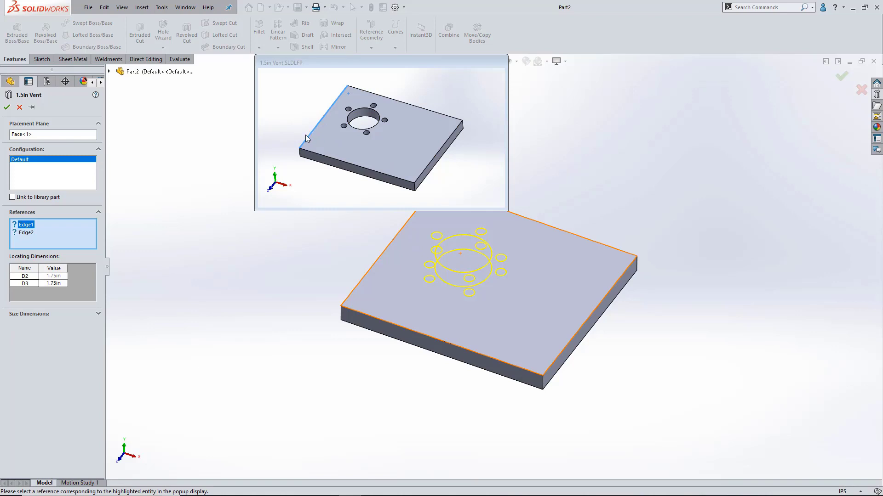
left_click(384, 252)
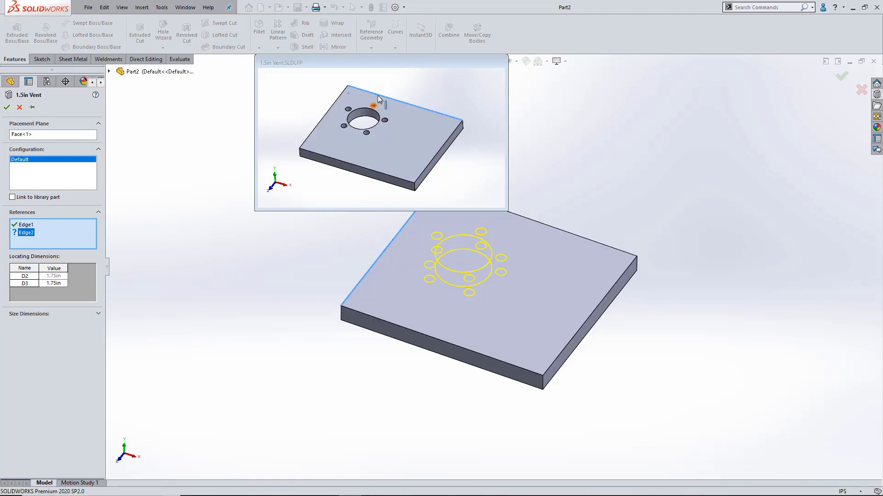
left_click(554, 231)
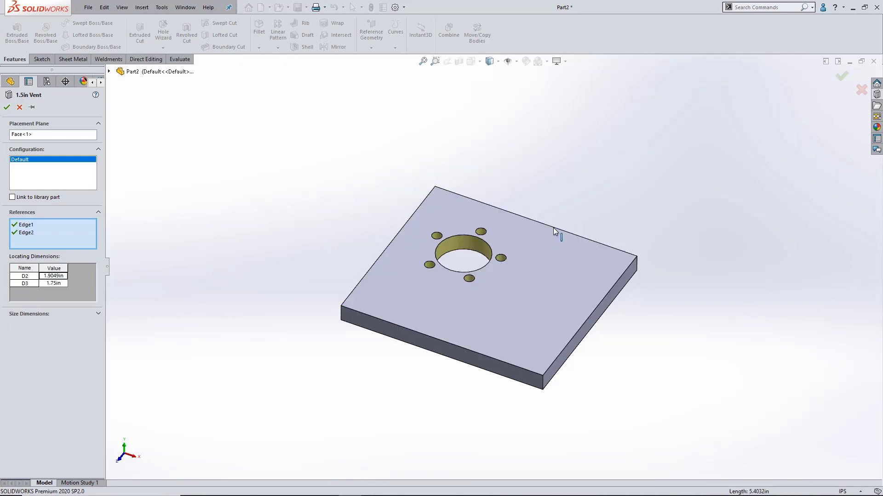
- Set the vent's locating distances to D2 = 1.75in and D3 = 2in, and accept
double_click(61, 277)
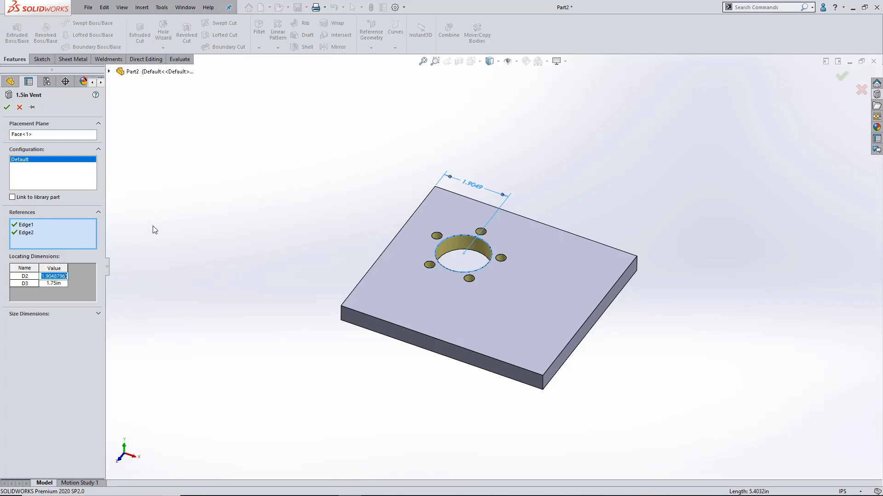
type("1.75")
key("Return")
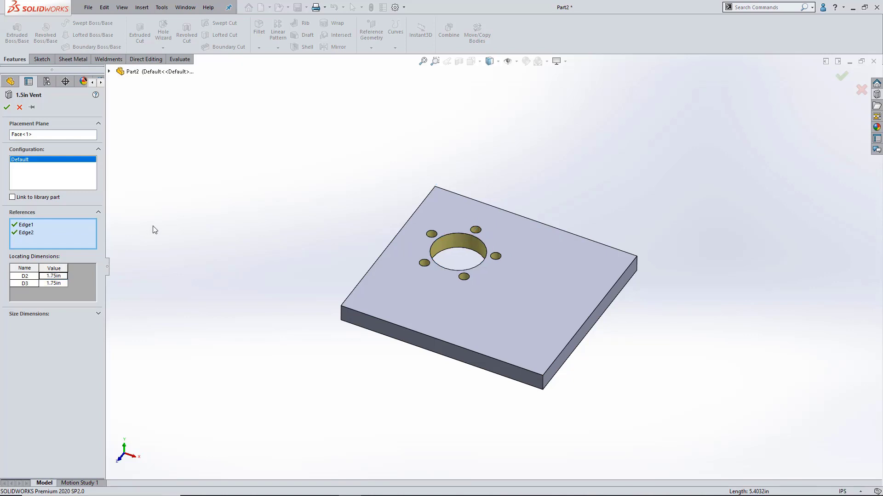
left_click(61, 284)
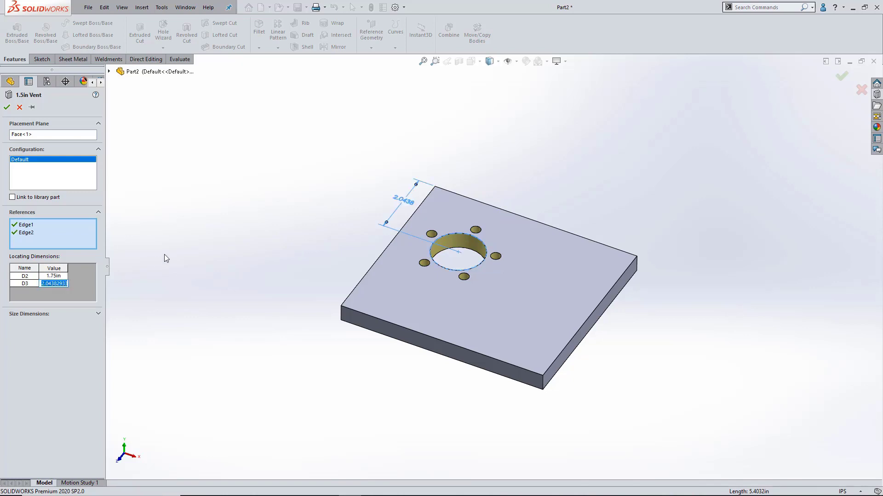
type("2")
key("Return")
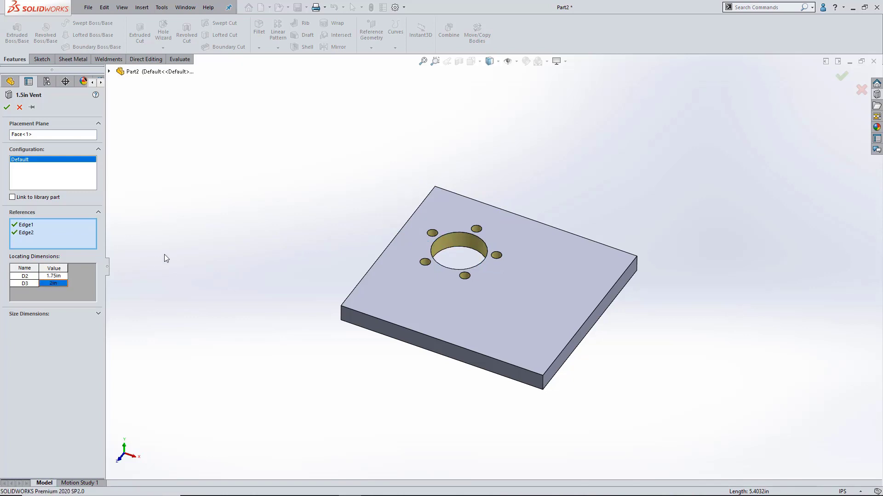
left_click(7, 106)
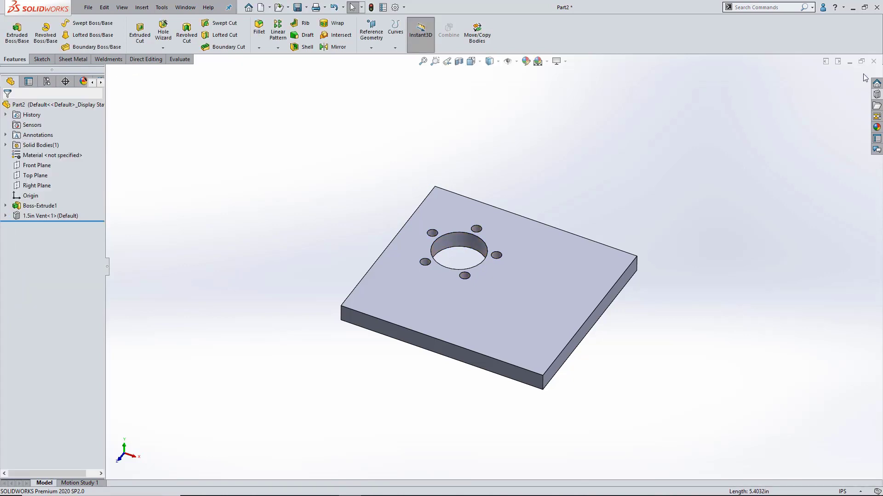
- Open the Tank Cover part from the Design Library's Sheet Metal Parts folder
left_click(877, 95)
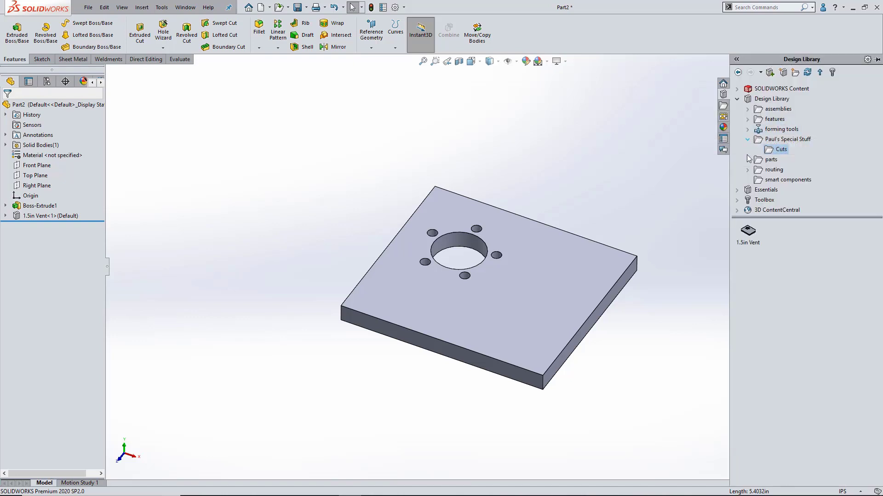
left_click(747, 180)
left_click(747, 159)
scroll(781, 170, "down", 1)
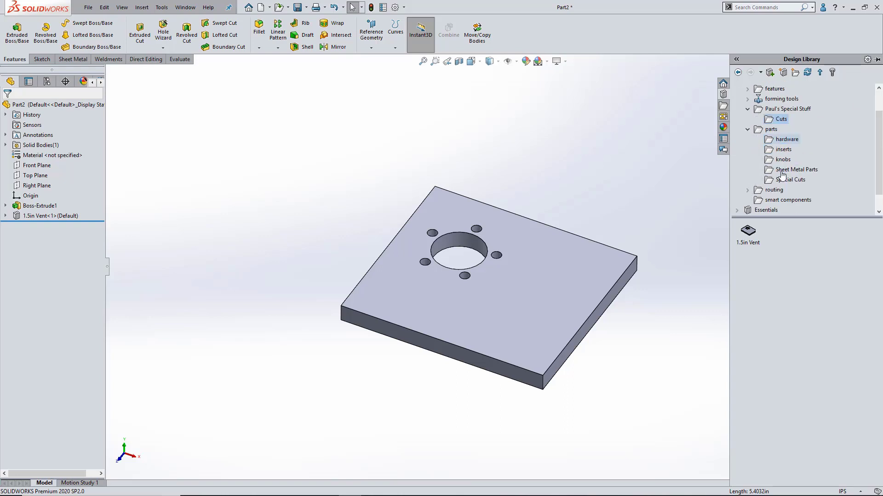
left_click(787, 171)
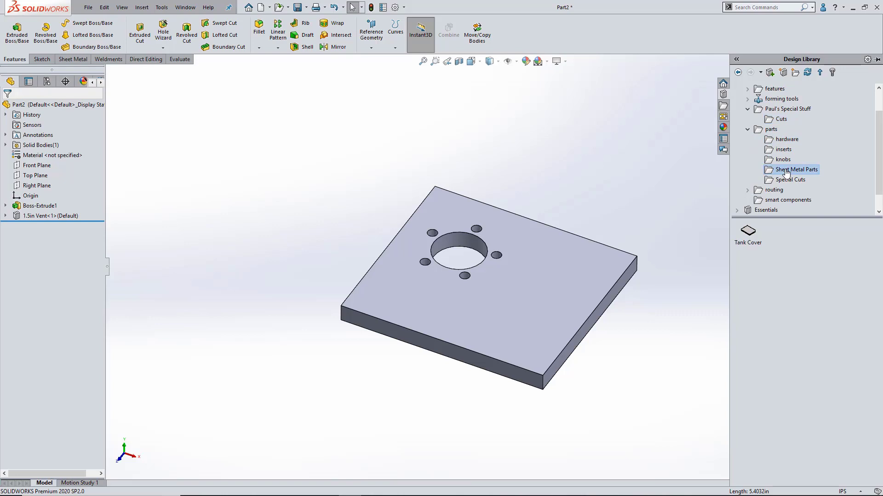
double_click(746, 232)
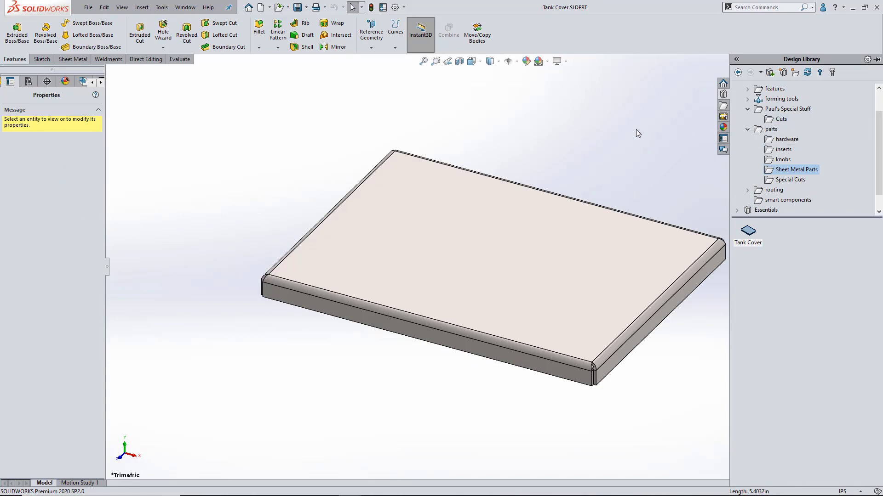
- Insert the 1.5in Vent from Cuts onto the Tank Cover's top face, referencing its left and back edges
left_click(780, 120)
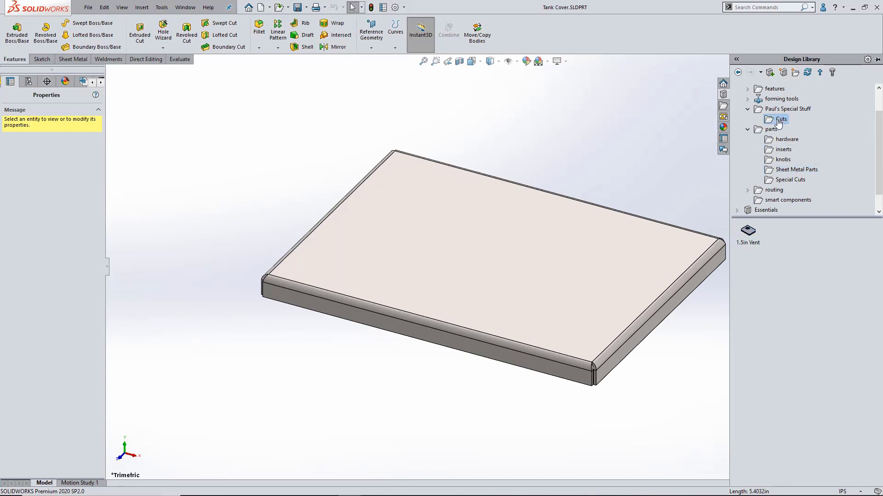
left_click_drag(748, 232, 423, 210)
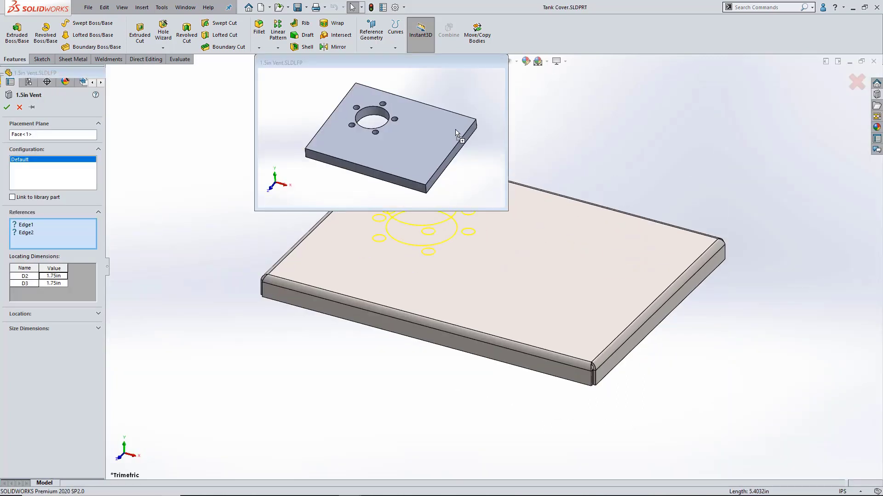
middle_click_drag(573, 132, 593, 264)
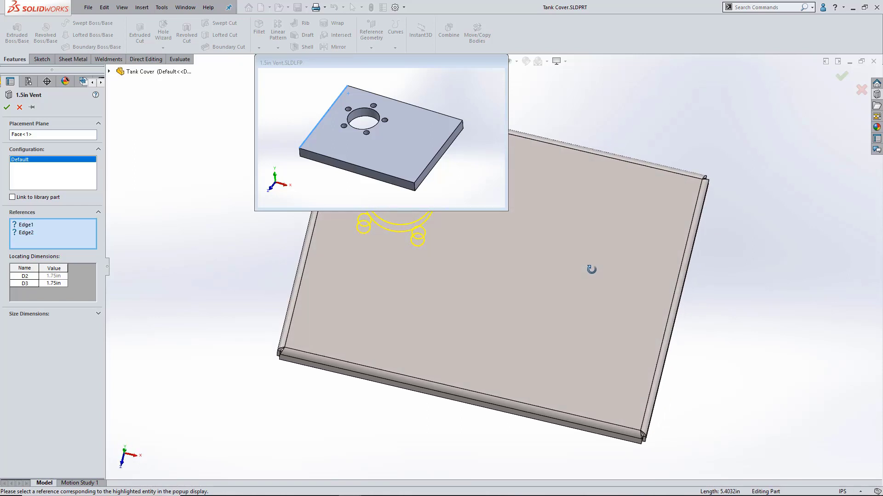
left_click(296, 268)
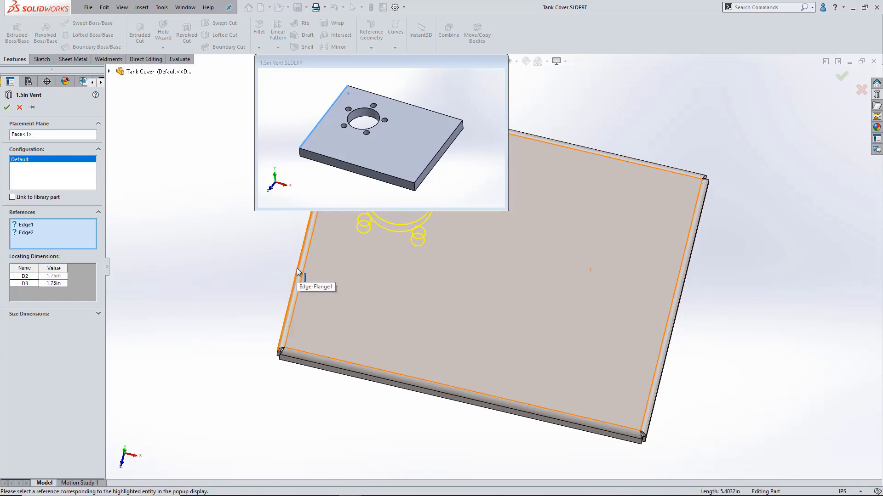
left_click(576, 146)
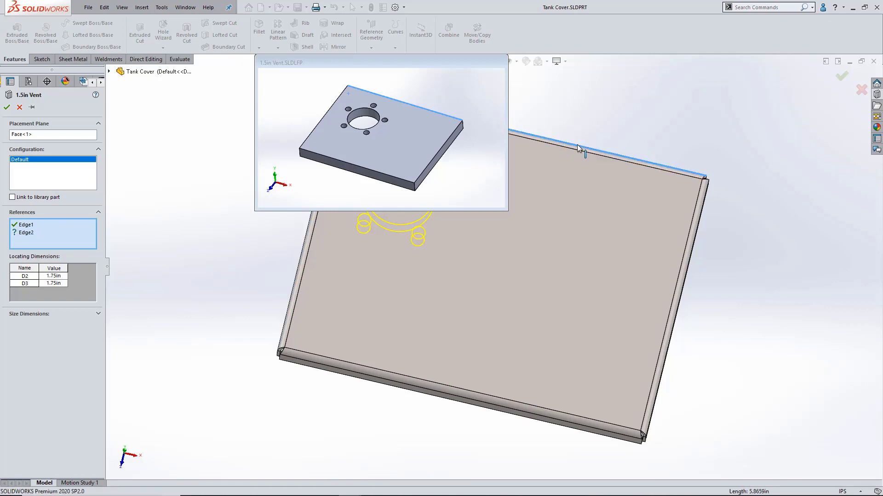
middle_click_drag(526, 200, 471, 125)
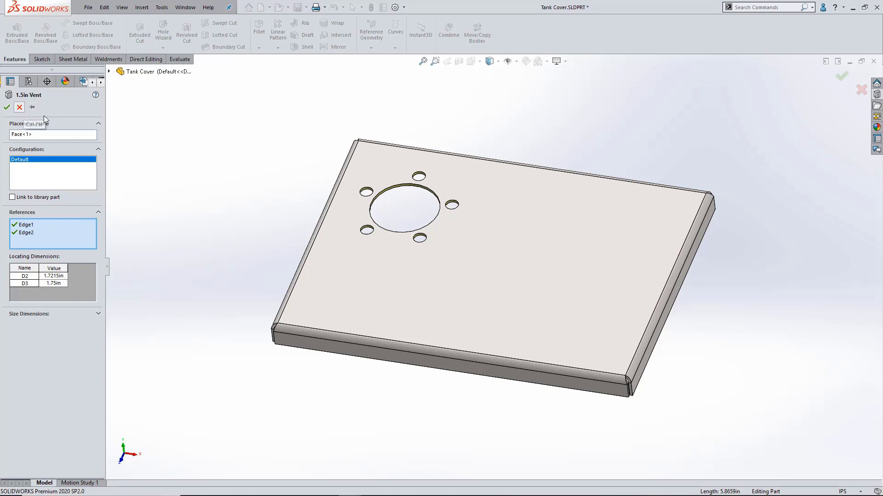
left_click(6, 107)
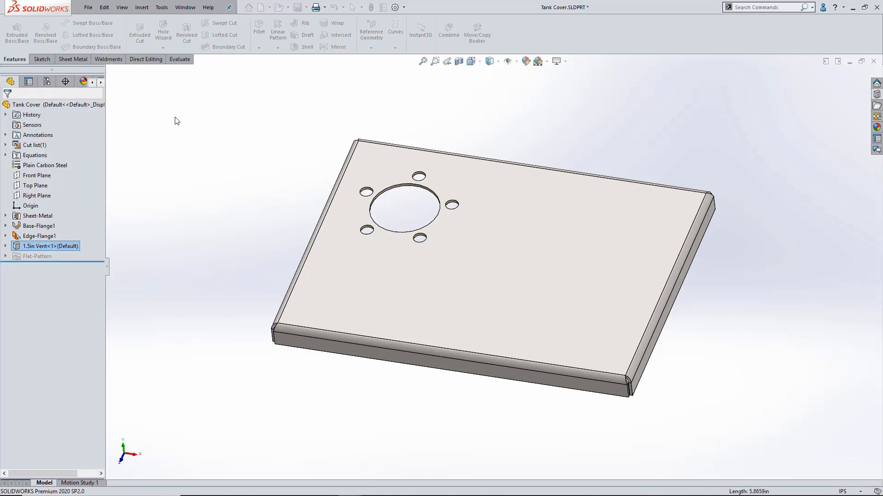